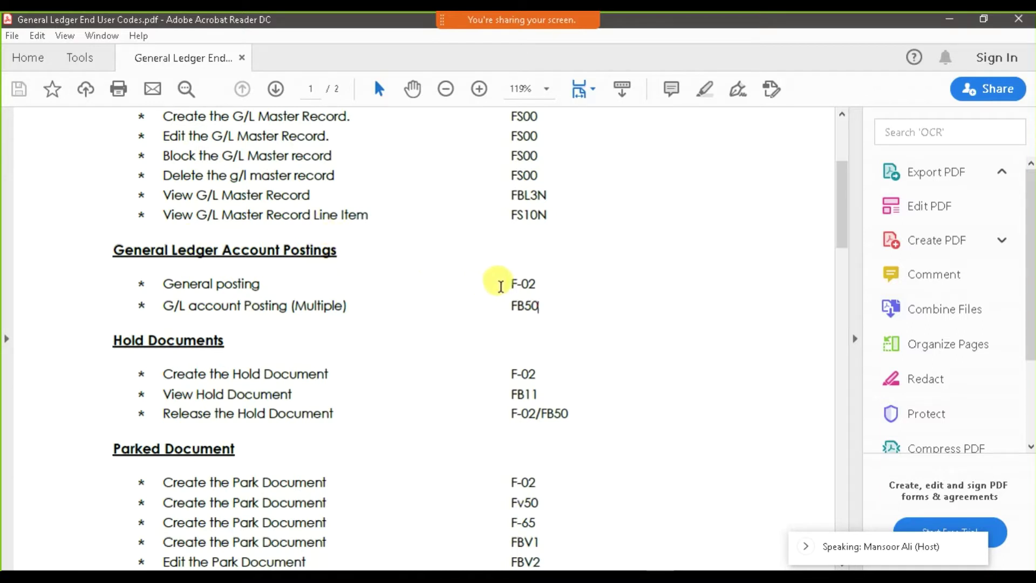
- Review the F-02 and FB50 transaction codes under General Ledger Account Postings in the PDF list
{"action": "mouse_move", "coordinate": [517, 284]}
{"action": "left_mouse_down"}
{"action": "mouse_move", "coordinate": [556, 285]}
{"action": "mouse_move", "coordinate": [551, 303]}
{"action": "mouse_move", "coordinate": [513, 302]}
{"action": "left_mouse_up"}
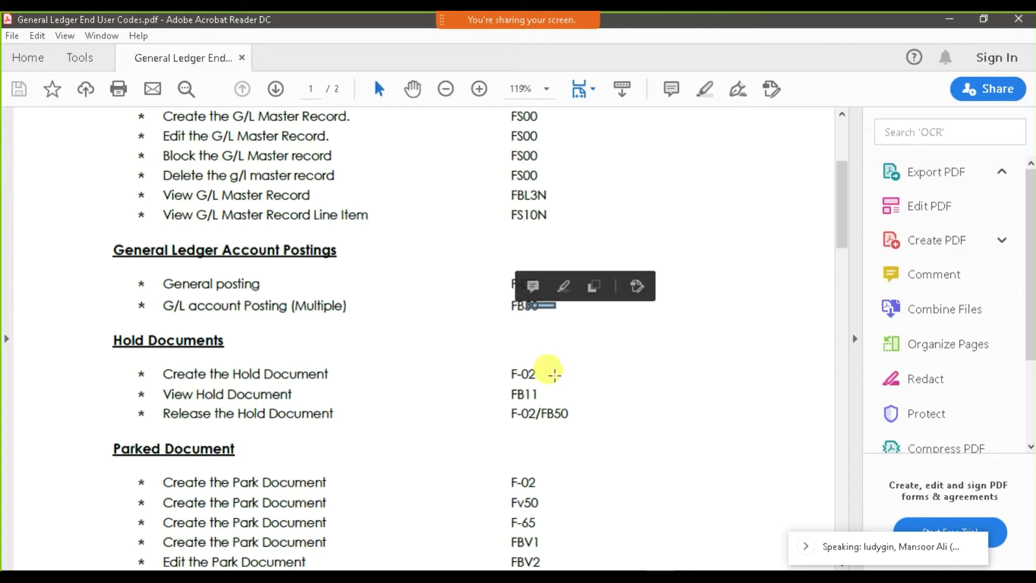
{"action": "left_click", "coordinate": [607, 422]}
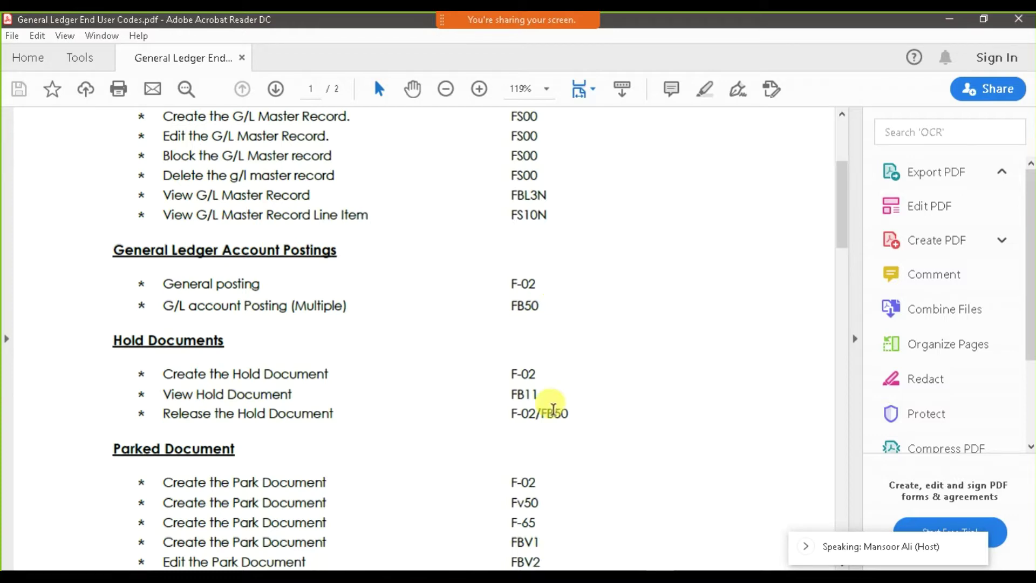
{"action": "key", "text": "alt+Tab"}
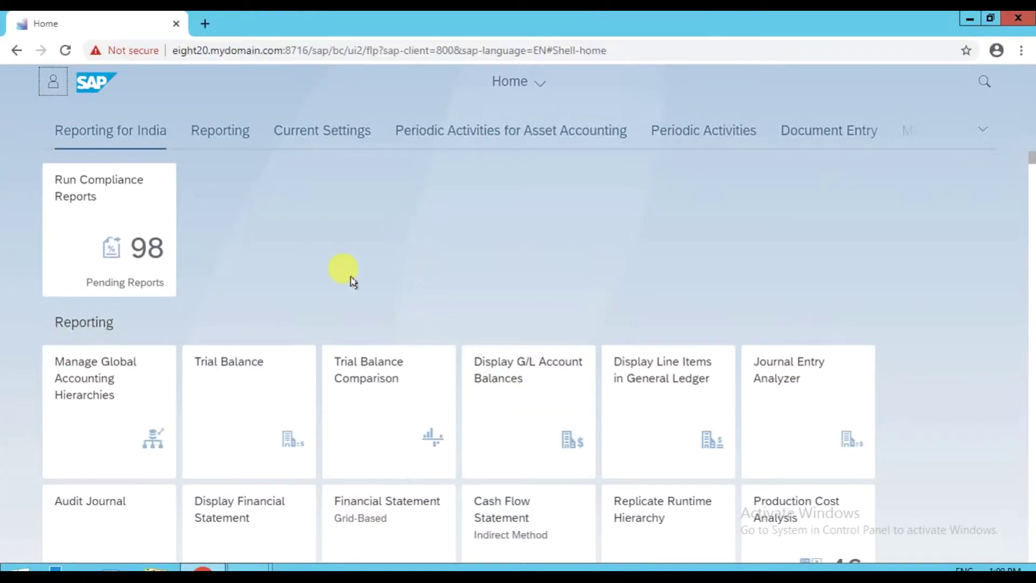
{"action": "left_click", "coordinate": [812, 139]}
{"action": "key", "text": "alt+Tab"}
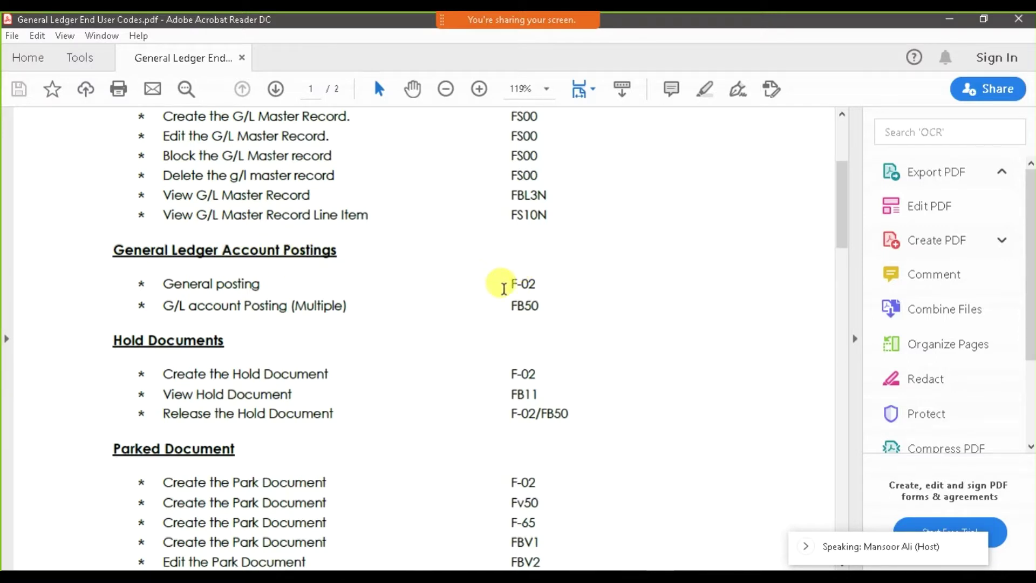
{"action": "left_click_drag", "start_coordinate": [508, 284], "coordinate": [546, 303]}
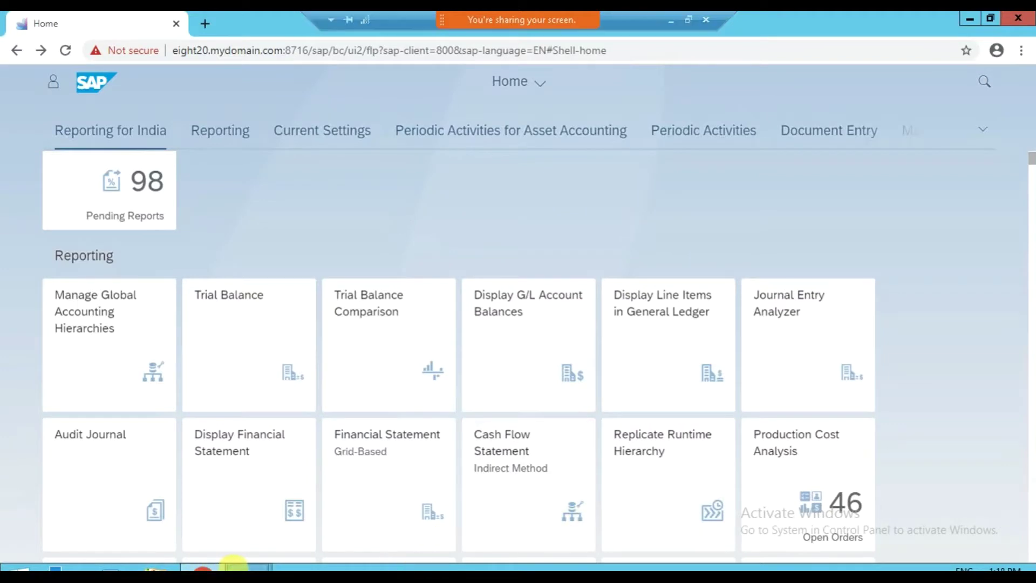
- Switch to the SAP GUI session and leave the G/L account posting with /n to return to SAP Easy Access
{"action": "mouse_move", "coordinate": [234, 565]}
{"action": "left_click", "coordinate": [305, 494]}
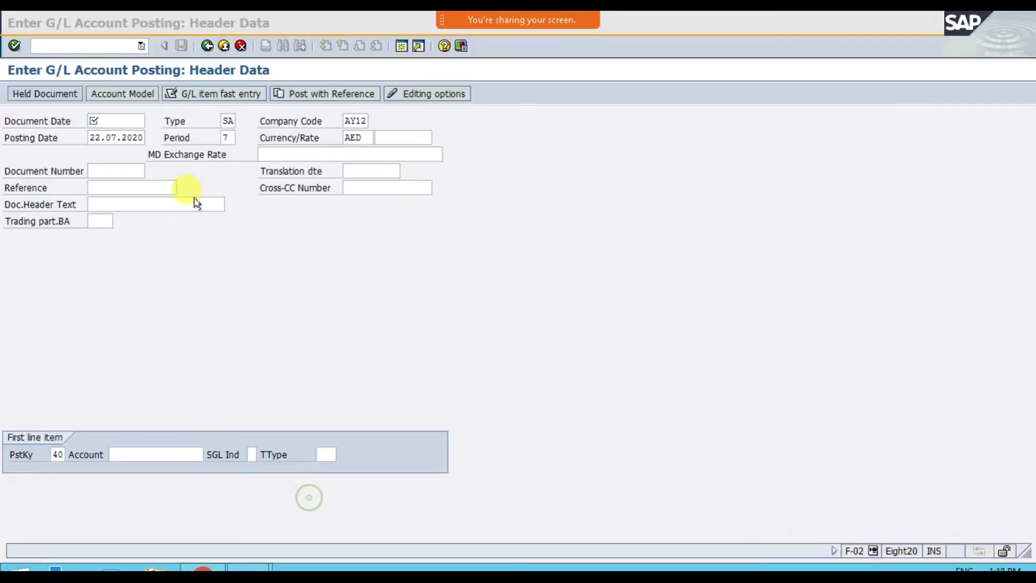
{"action": "left_click", "coordinate": [115, 45]}
{"action": "type", "text": "/n"}
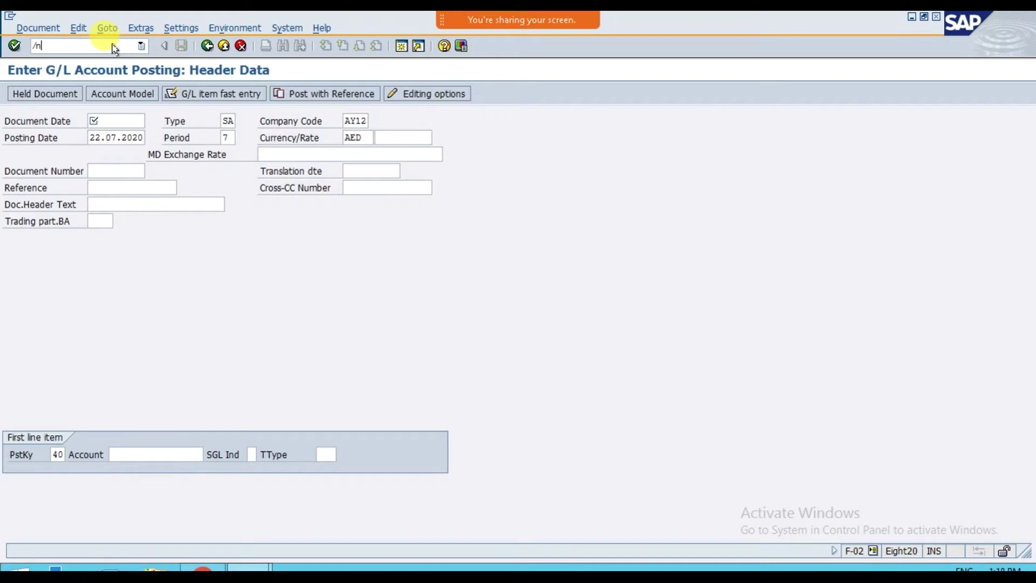
{"action": "key", "text": "Return"}
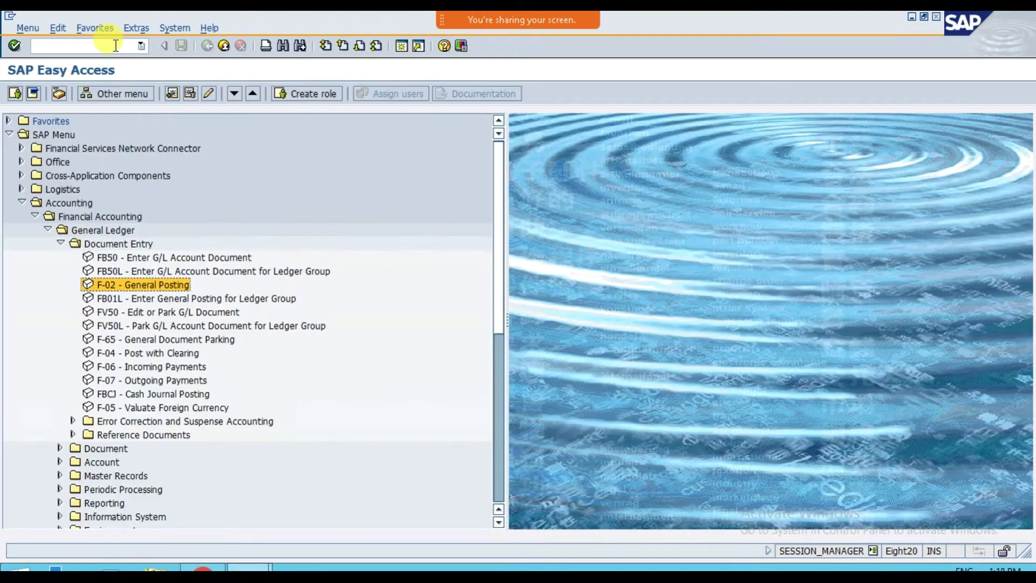
- View the FB50 Enter G/L Account Document screen from the Document Entry folder, and return to SAP Easy Access
{"action": "left_click", "coordinate": [115, 261]}
{"action": "double_click", "coordinate": [115, 261]}
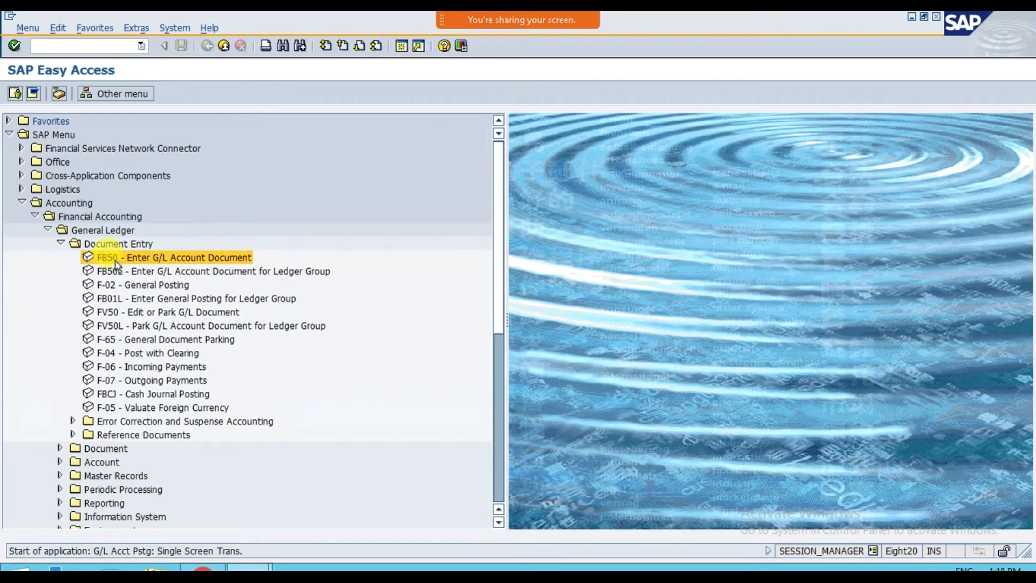
{"action": "key", "text": "Return"}
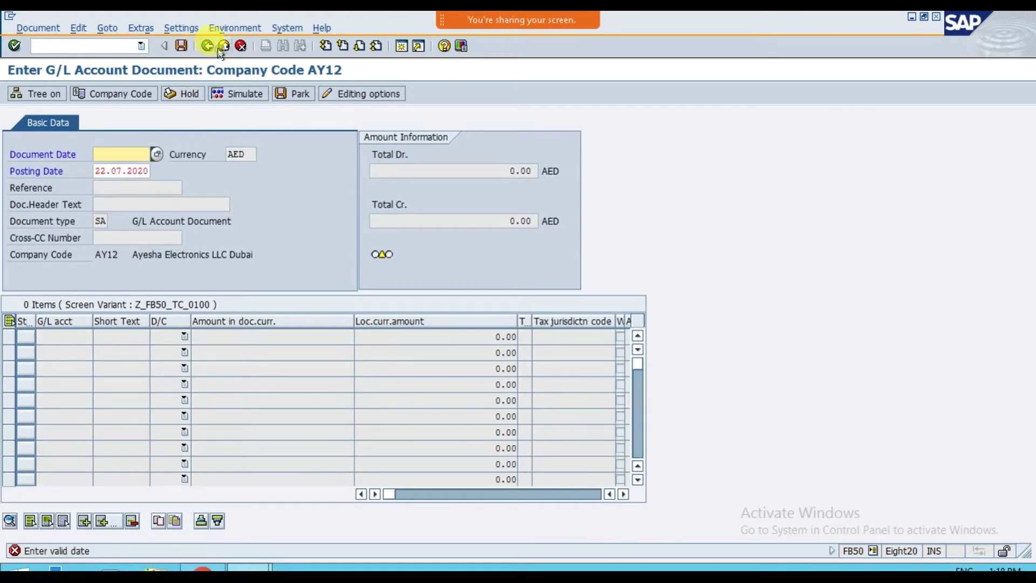
{"action": "left_click", "coordinate": [208, 46]}
{"action": "left_click", "coordinate": [183, 311]}
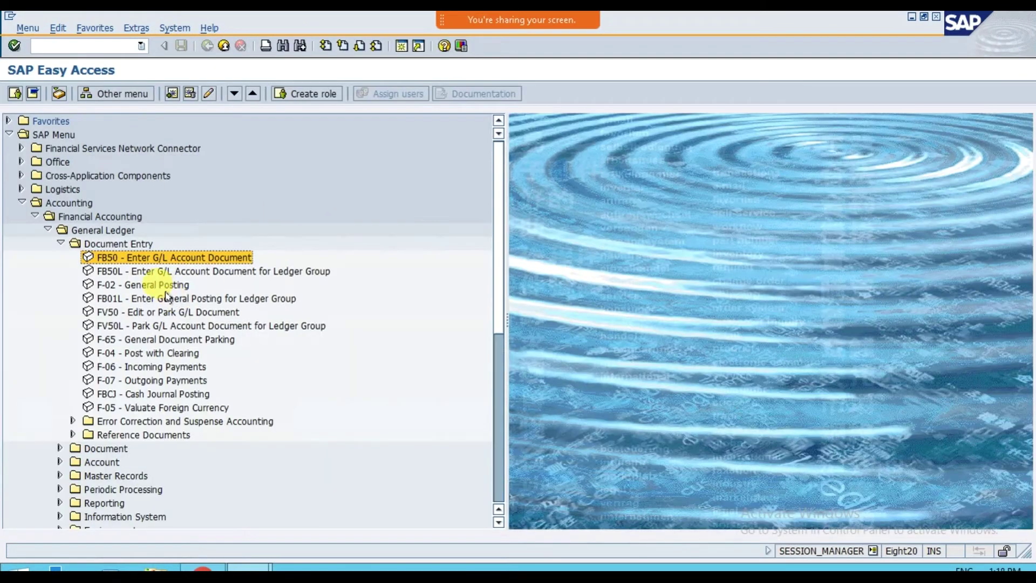
- View the F-02 General Posting header screen, and exit it without keeping any data
{"action": "double_click", "coordinate": [162, 282]}
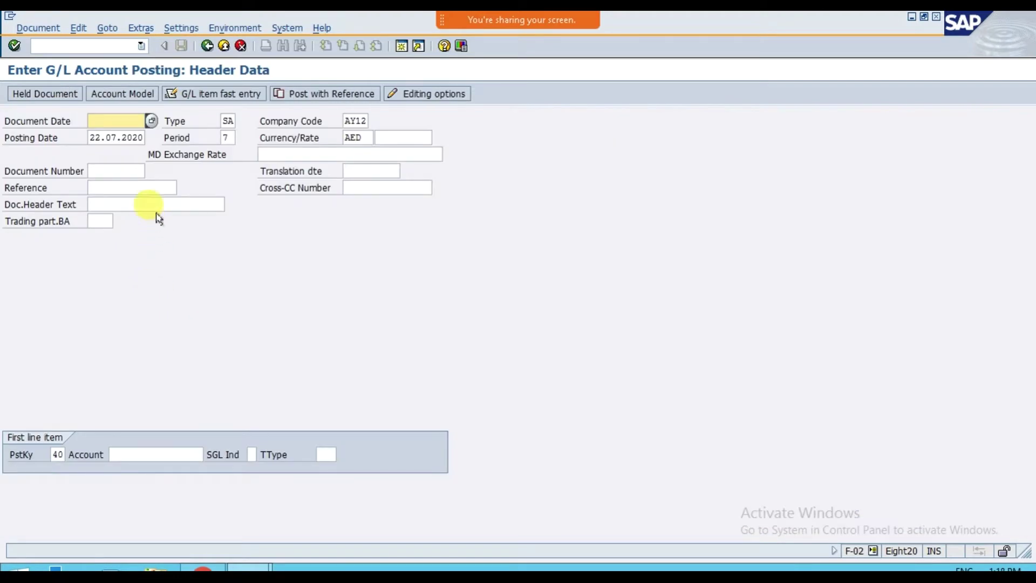
{"action": "left_click", "coordinate": [224, 46]}
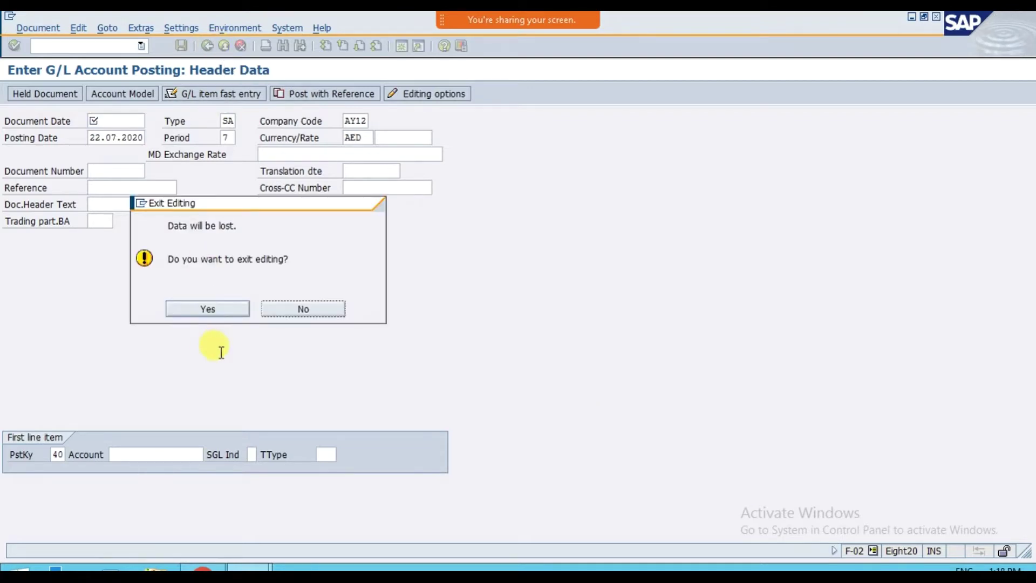
{"action": "left_click", "coordinate": [208, 309]}
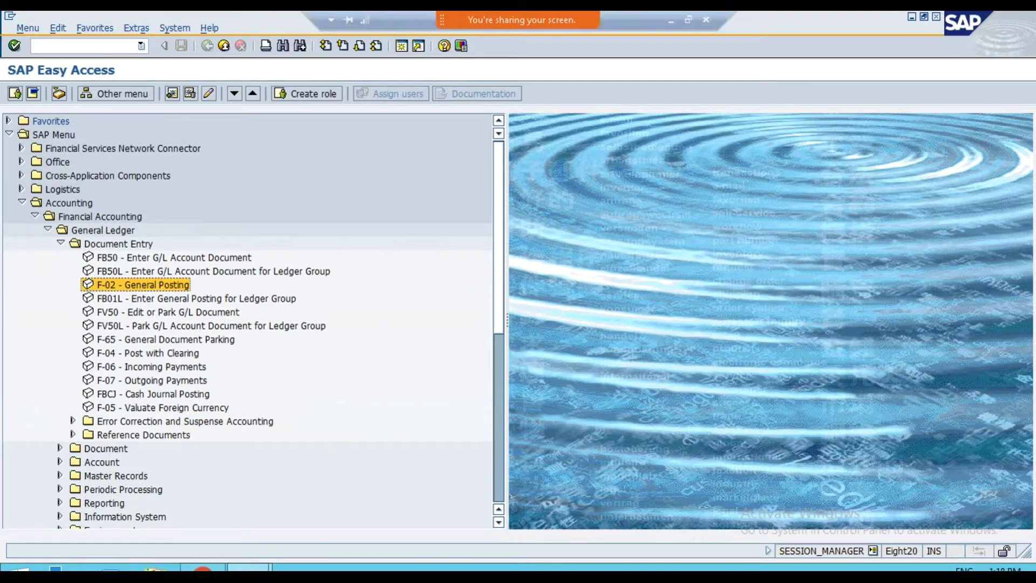
- Switch to the SAP Fiori launchpad in Chrome and open Post General Journal Entries from the Document Entry group
{"action": "mouse_move", "coordinate": [207, 569]}
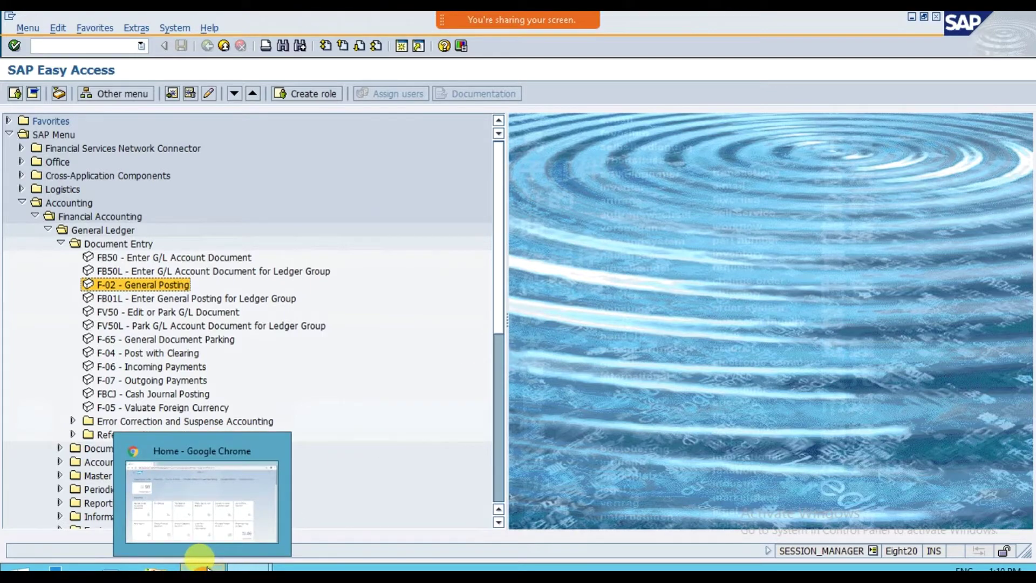
{"action": "left_click", "coordinate": [216, 508]}
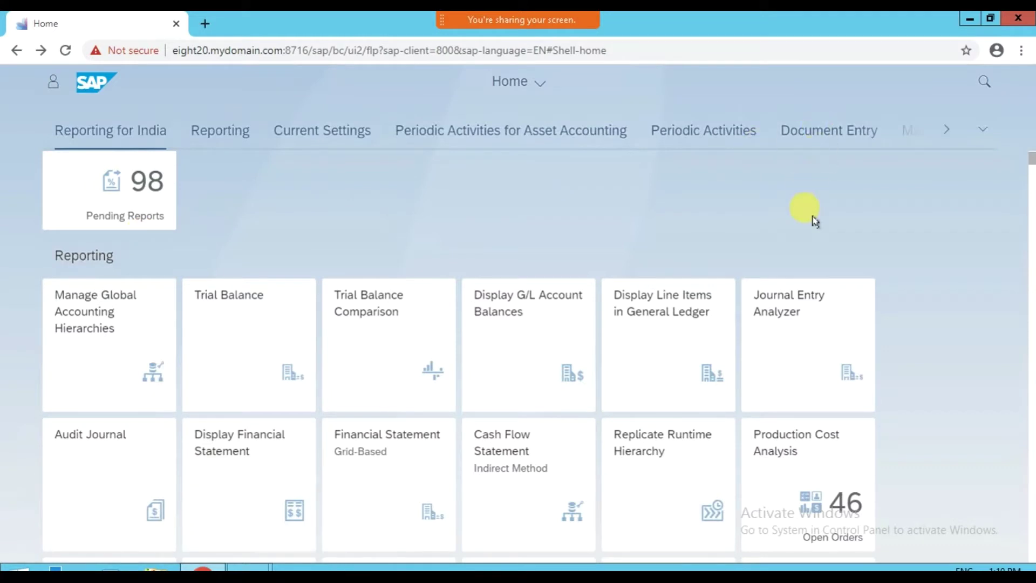
{"action": "scroll", "coordinate": [814, 220], "scroll_direction": "down", "scroll_amount": 3}
{"action": "scroll", "coordinate": [816, 225], "scroll_direction": "down", "scroll_amount": 5}
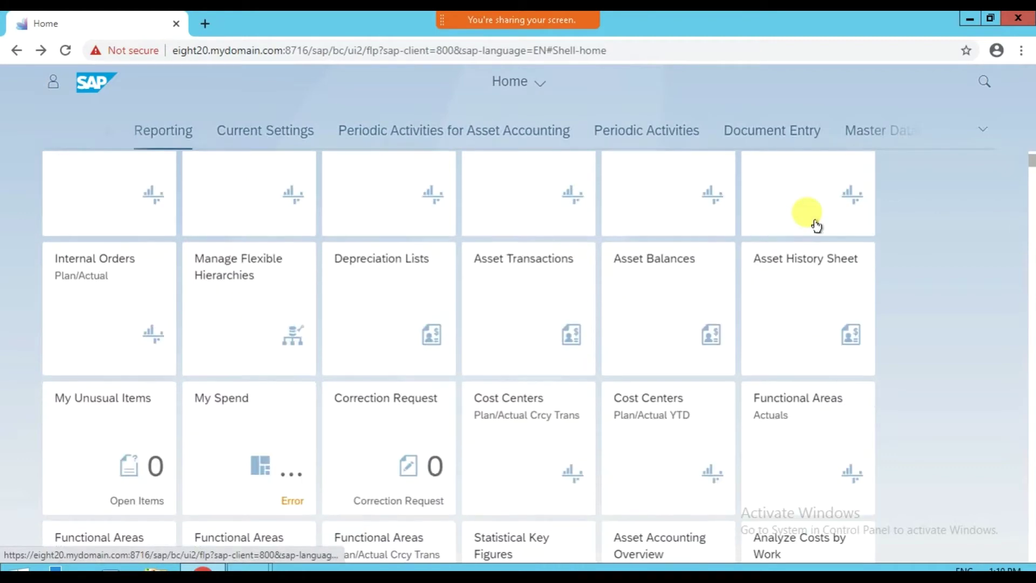
{"action": "scroll", "coordinate": [816, 226], "scroll_direction": "down", "scroll_amount": 6}
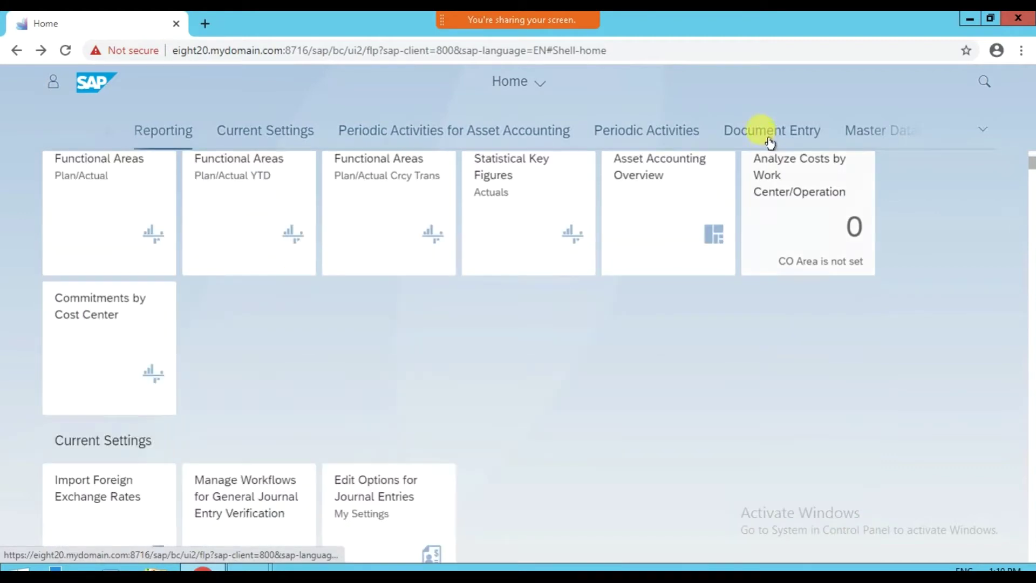
{"action": "left_click", "coordinate": [768, 136]}
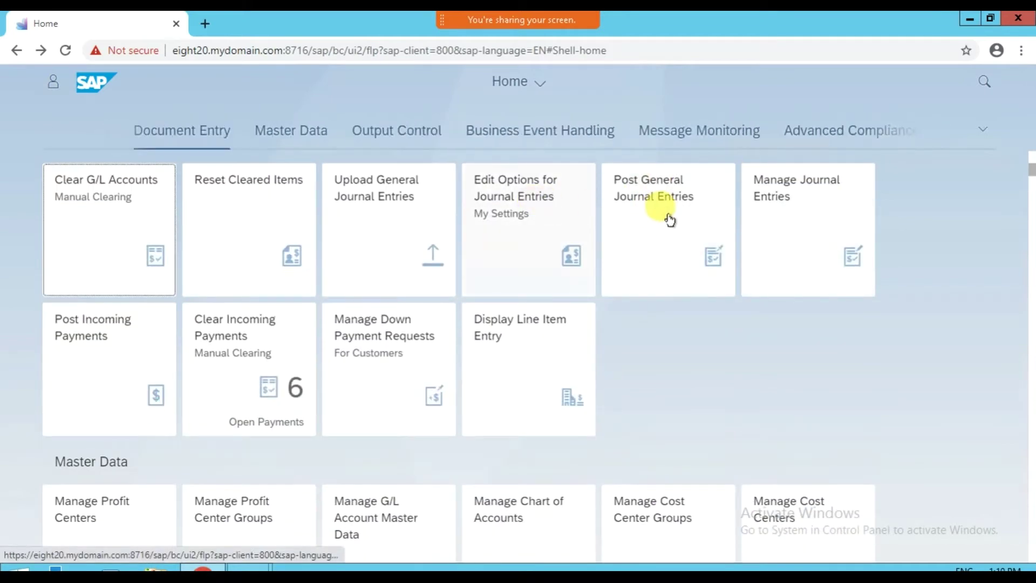
{"action": "scroll", "coordinate": [177, 249], "scroll_direction": "up", "scroll_amount": 1}
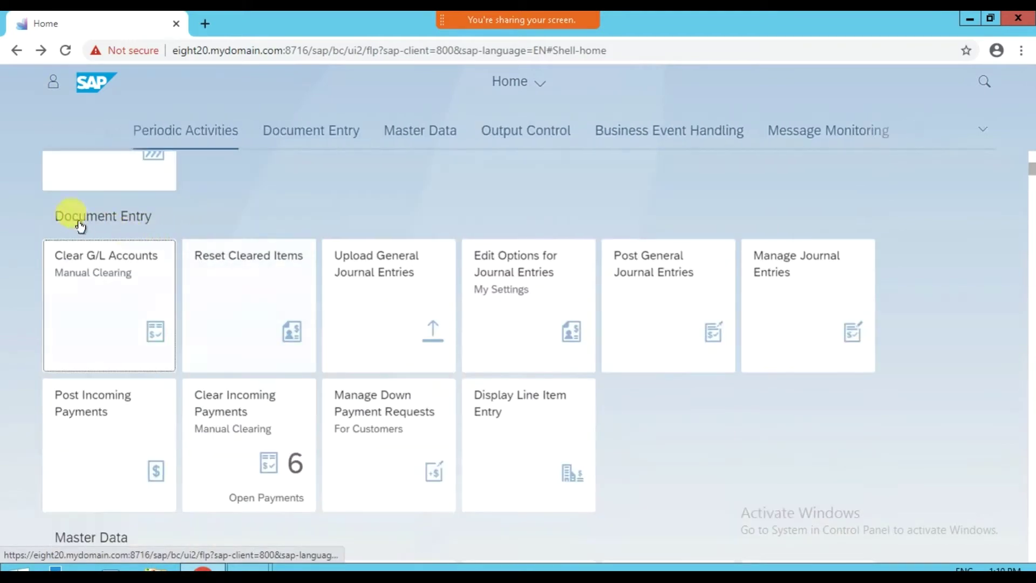
{"action": "left_click", "coordinate": [630, 285]}
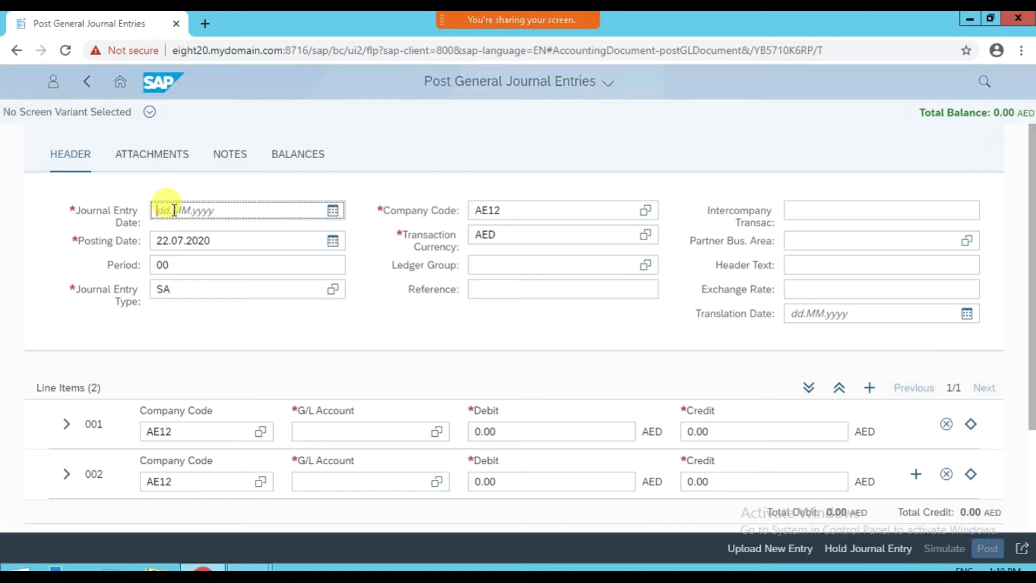
- Set the journal entry date to 22.07.2020 and the period to 07 in the entry header
{"action": "type", "text": "22.07.2020"}
{"action": "key", "text": "Tab"}
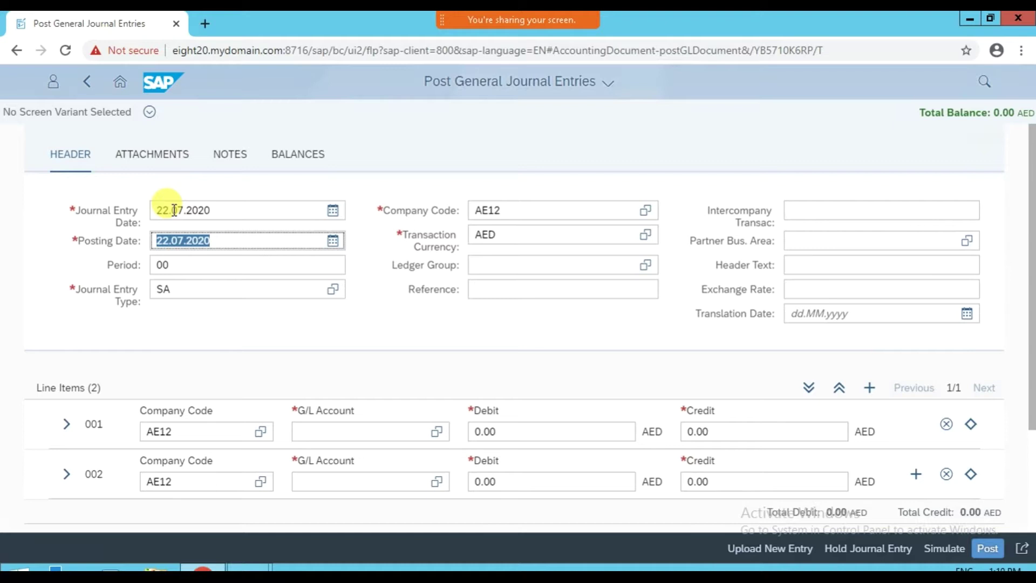
{"action": "key", "text": "Tab"}
{"action": "type", "text": "07"}
{"action": "key", "text": "Tab"}
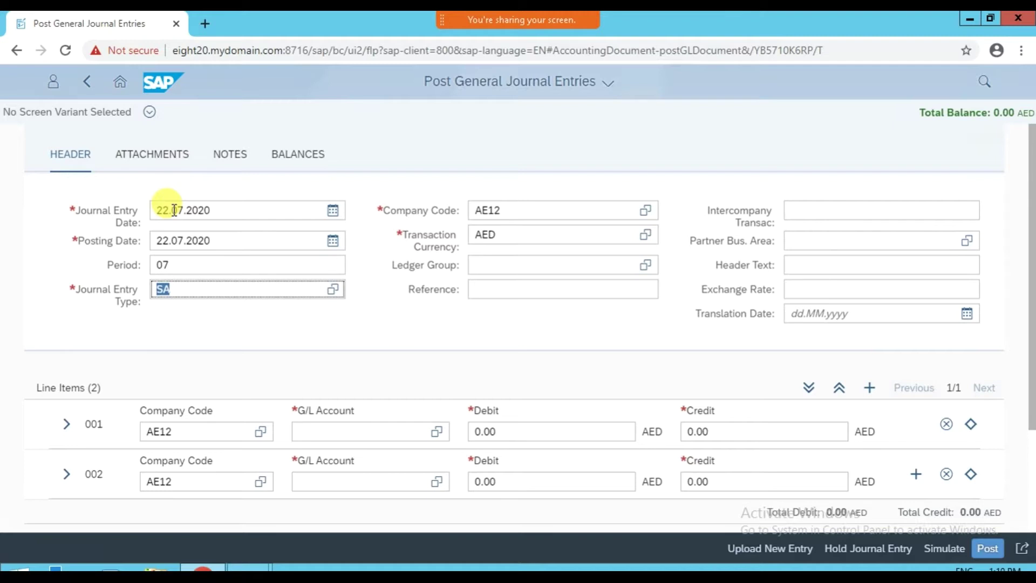
- Set the journal entry's company code to AY12, Ayesha Electronics LLC
{"action": "key", "text": "Tab"}
{"action": "type", "text": "AY12"}
{"action": "key", "text": "Down"}
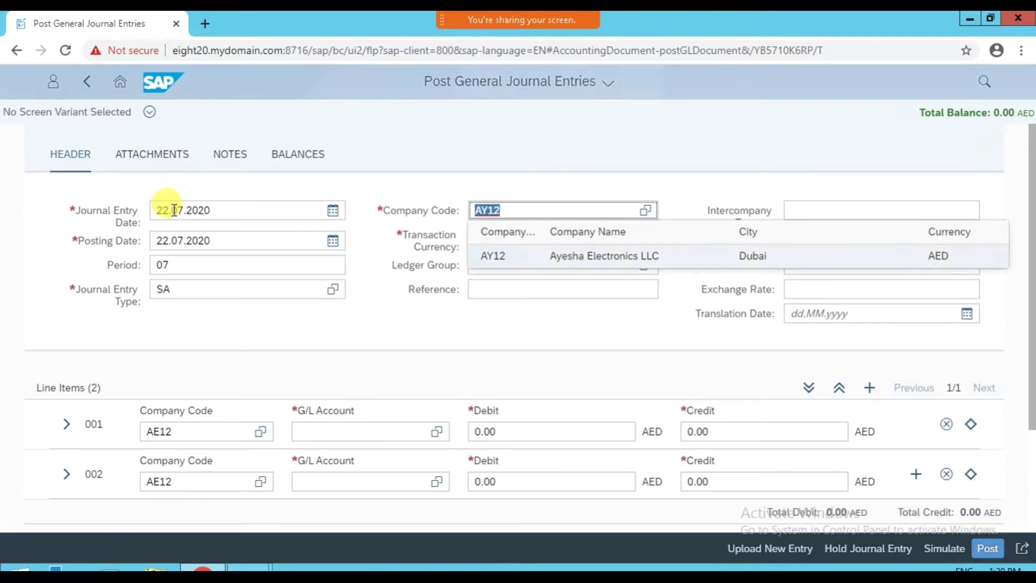
{"action": "key", "text": "Return"}
{"action": "key", "text": "Tab"}
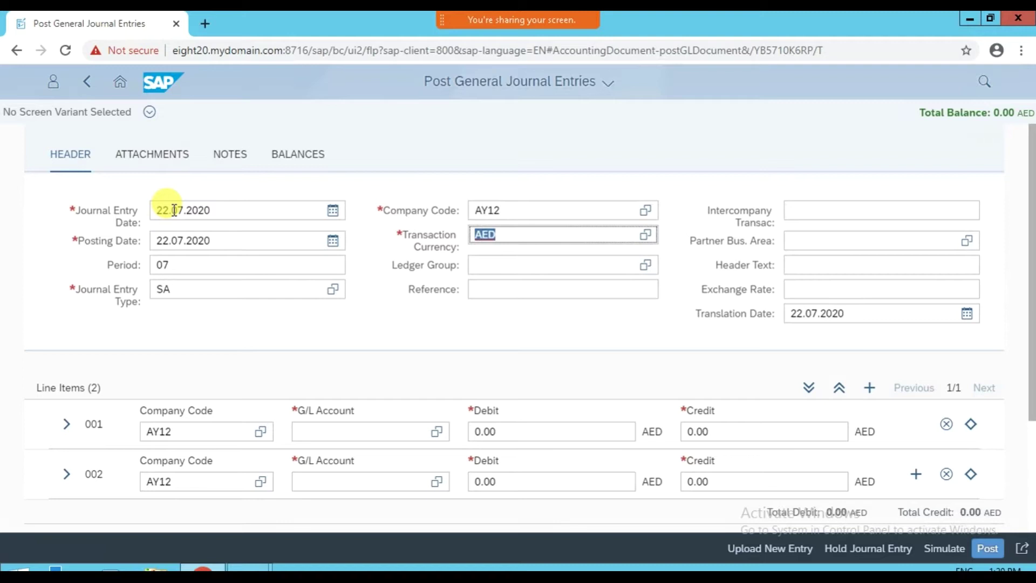
- Enter 8899 as the reference and "Travelling Exp Paid" as the header text, leaving the ledger group empty
{"action": "left_click", "coordinate": [506, 266]}
{"action": "key", "text": "Tab"}
{"action": "left_click", "coordinate": [506, 267]}
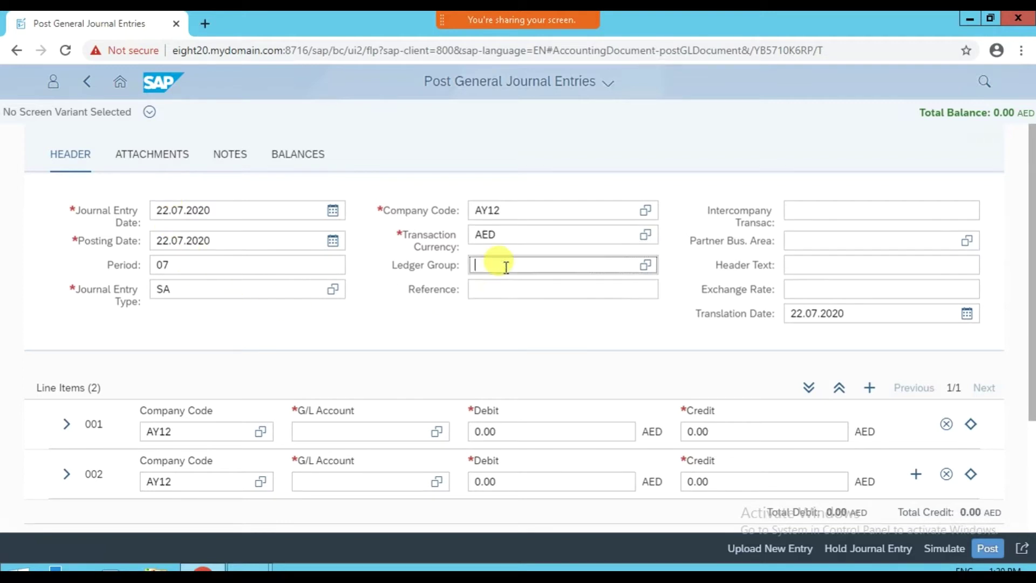
{"action": "left_click", "coordinate": [511, 288]}
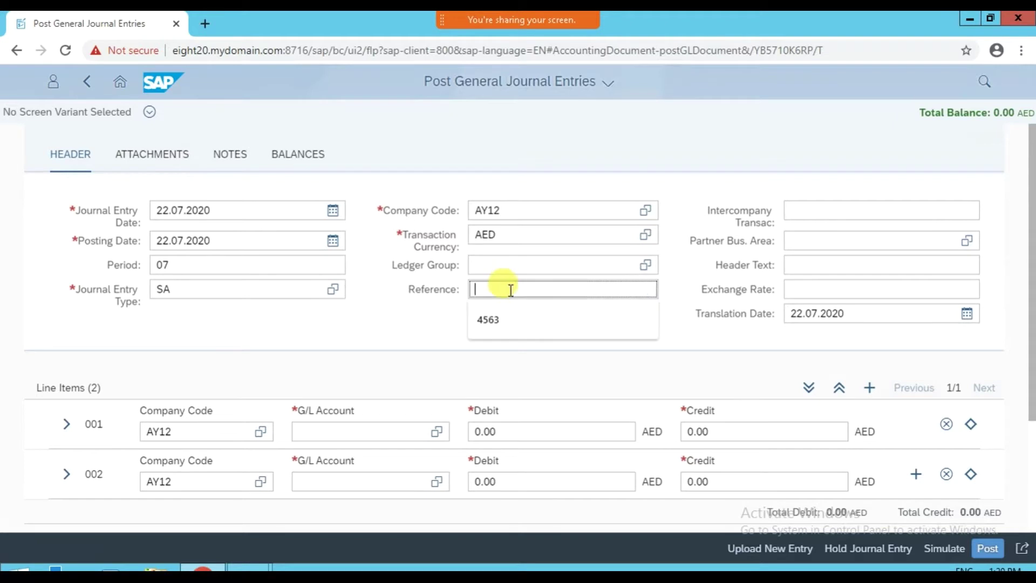
{"action": "type", "text": "8899"}
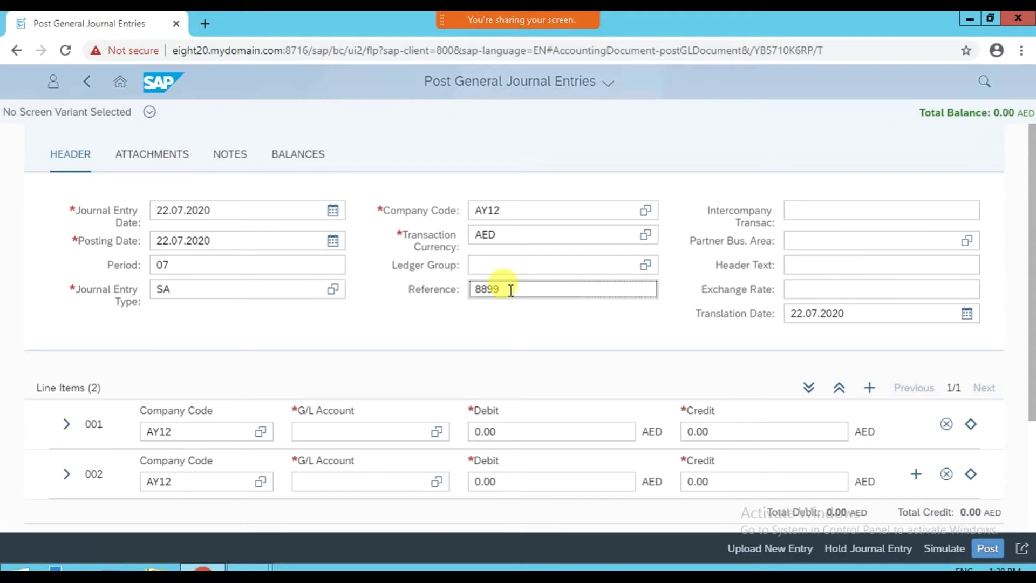
{"action": "left_click", "coordinate": [808, 263]}
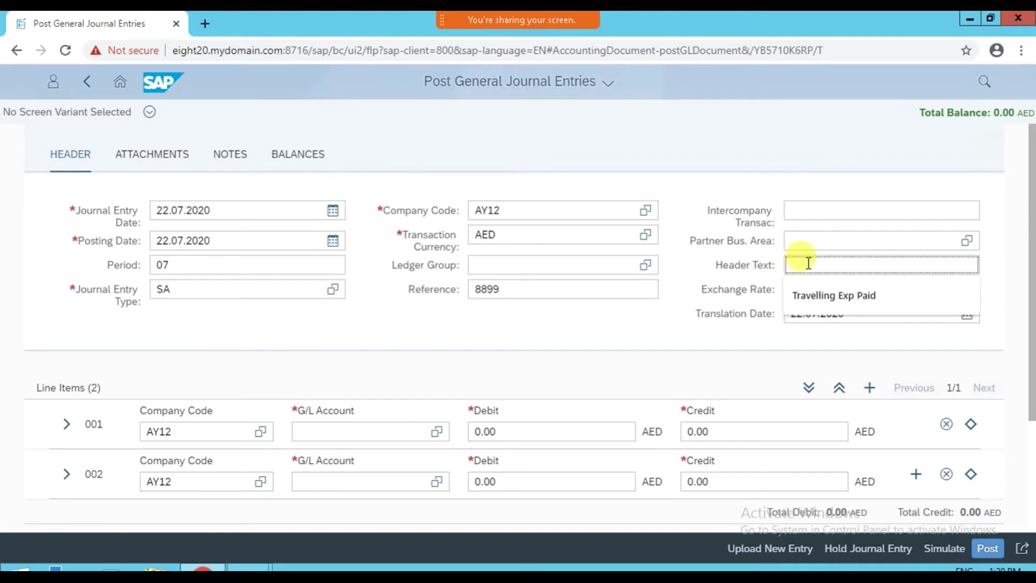
{"action": "left_click", "coordinate": [832, 302]}
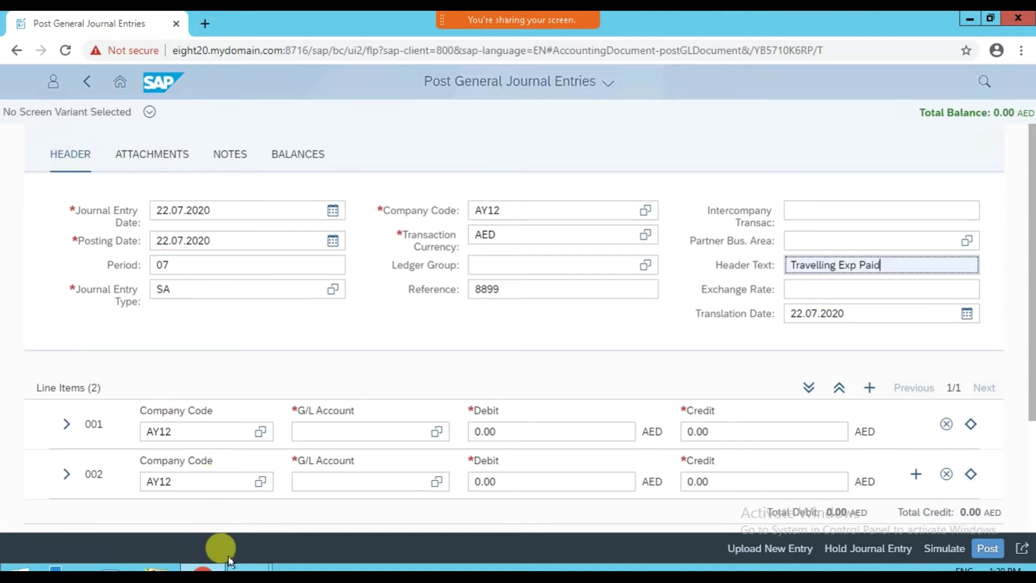
- Switch to SAP Easy Access in the SAP GUI and open F-02 General Posting
{"action": "left_click", "coordinate": [249, 568]}
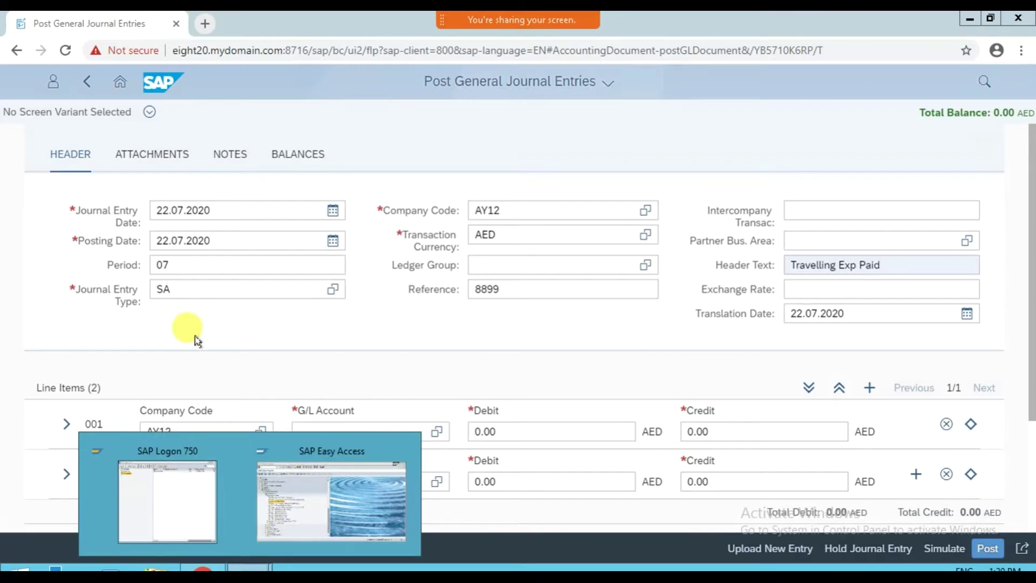
{"action": "left_click", "coordinate": [348, 499]}
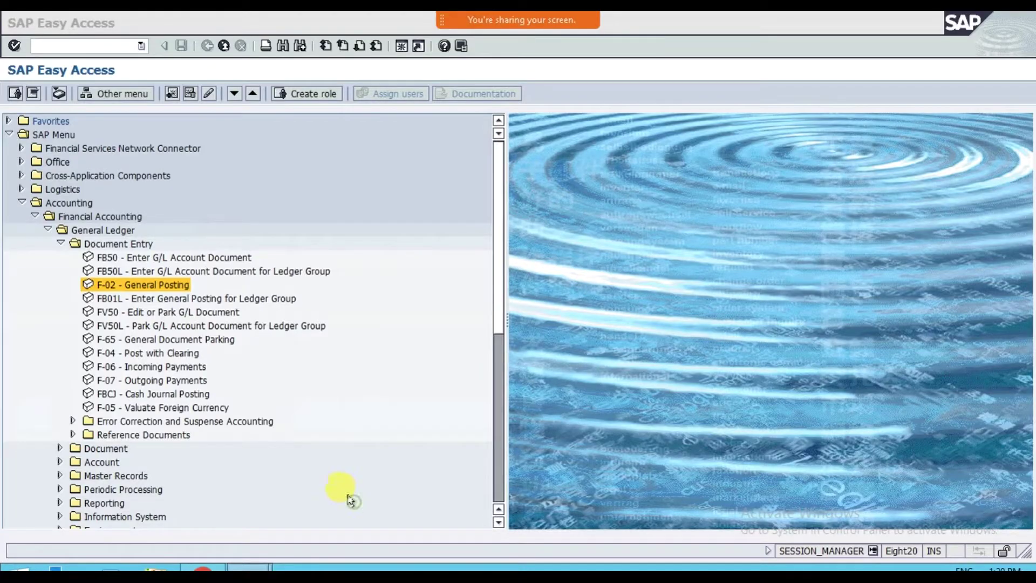
{"action": "double_click", "coordinate": [144, 282]}
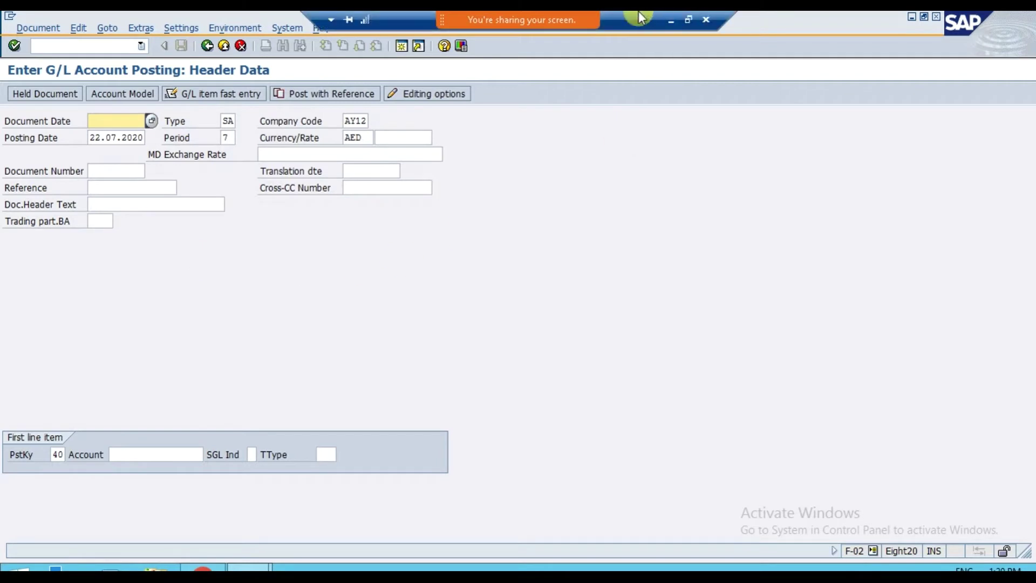
- Start annotating the shared screen in the meeting and set the annotation colour to red
{"action": "mouse_move", "coordinate": [614, 20]}
{"action": "left_click", "coordinate": [763, 37]}
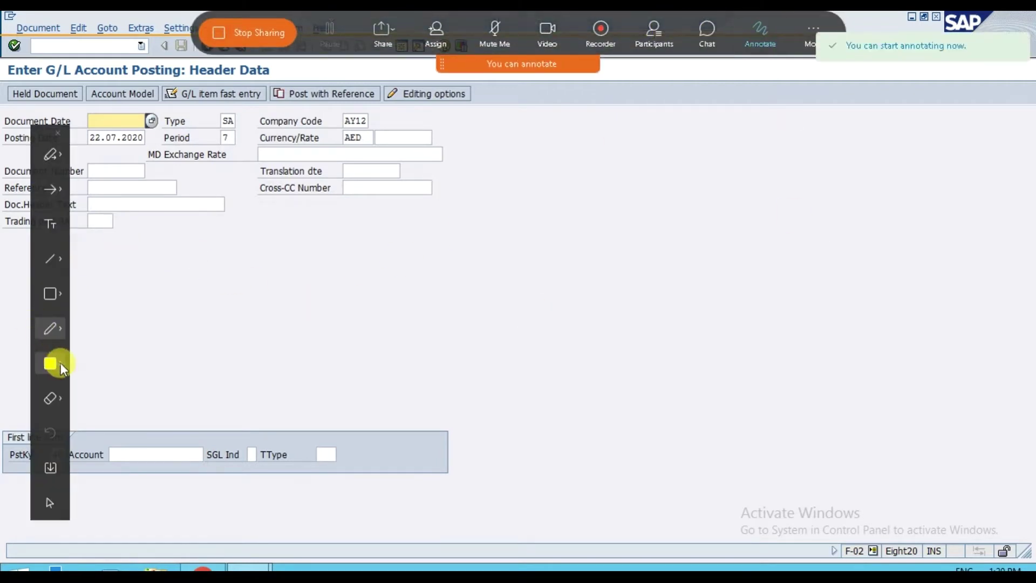
{"action": "left_click", "coordinate": [54, 360]}
{"action": "left_click", "coordinate": [87, 364]}
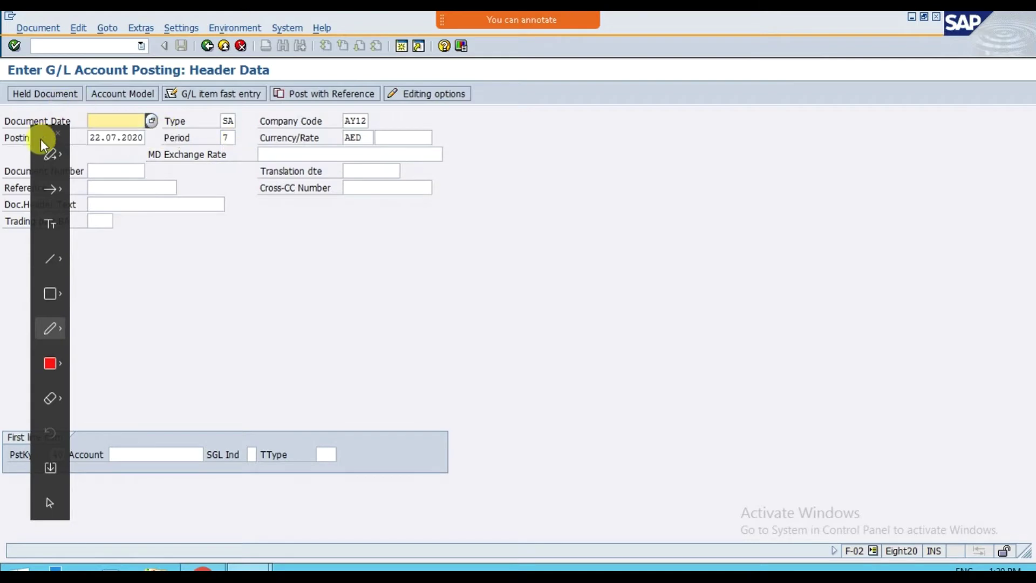
- Circle the F-02 header data and first line item areas in red, and end the annotation
{"action": "mouse_move", "coordinate": [42, 139]}
{"action": "left_mouse_down"}
{"action": "mouse_move", "coordinate": [127, 153]}
{"action": "mouse_move", "coordinate": [742, 176]}
{"action": "left_mouse_up"}
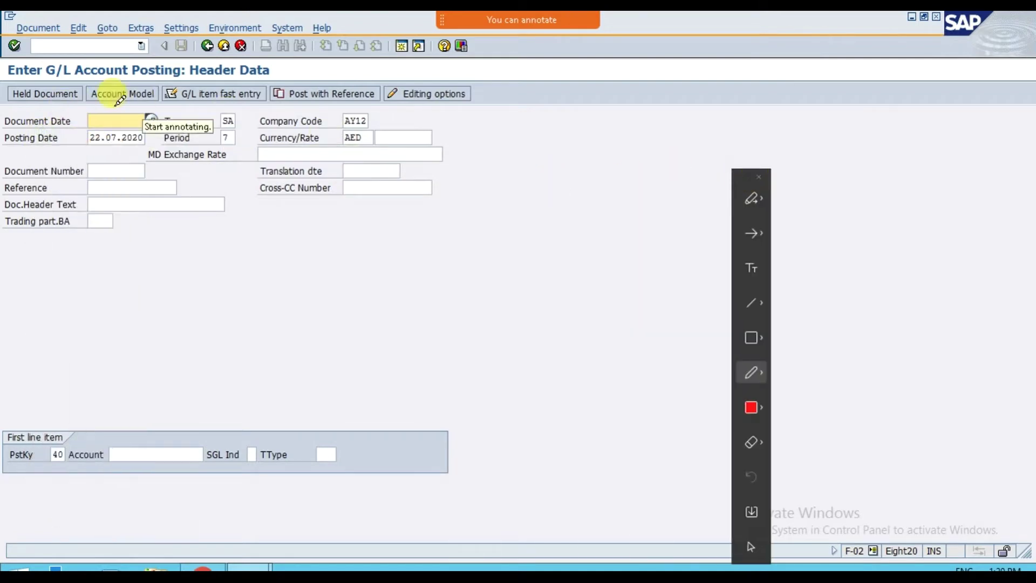
{"action": "mouse_move", "coordinate": [2, 80]}
{"action": "left_mouse_down"}
{"action": "mouse_move", "coordinate": [116, 294]}
{"action": "mouse_move", "coordinate": [567, 211]}
{"action": "left_mouse_up"}
{"action": "mouse_move", "coordinate": [567, 173]}
{"action": "left_mouse_down"}
{"action": "mouse_move", "coordinate": [178, 68]}
{"action": "mouse_move", "coordinate": [3, 72]}
{"action": "left_mouse_up"}
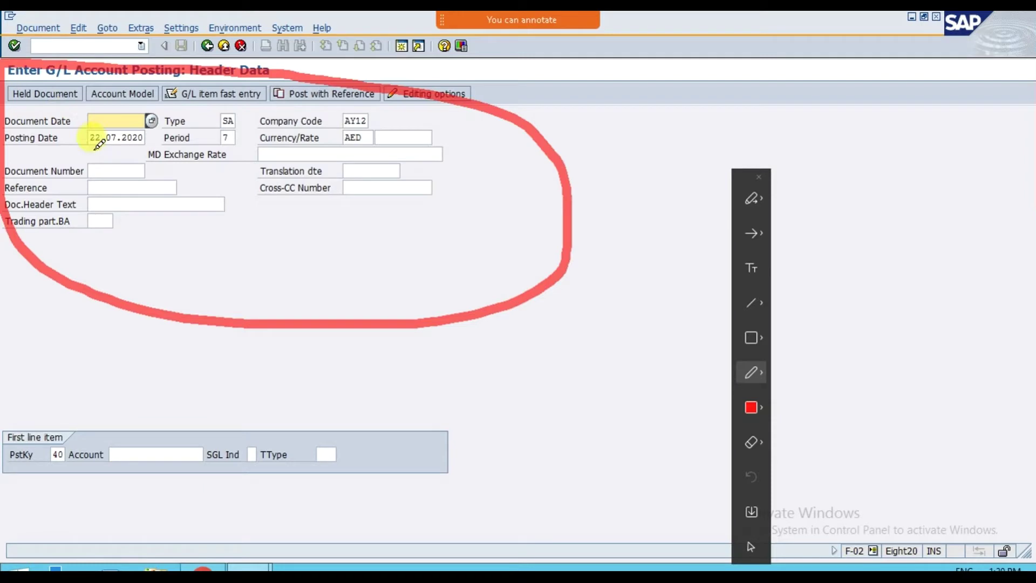
{"action": "mouse_move", "coordinate": [8, 473]}
{"action": "left_mouse_down"}
{"action": "mouse_move", "coordinate": [361, 494]}
{"action": "mouse_move", "coordinate": [412, 394]}
{"action": "mouse_move", "coordinate": [102, 370]}
{"action": "mouse_move", "coordinate": [5, 421]}
{"action": "mouse_move", "coordinate": [10, 465]}
{"action": "left_mouse_up"}
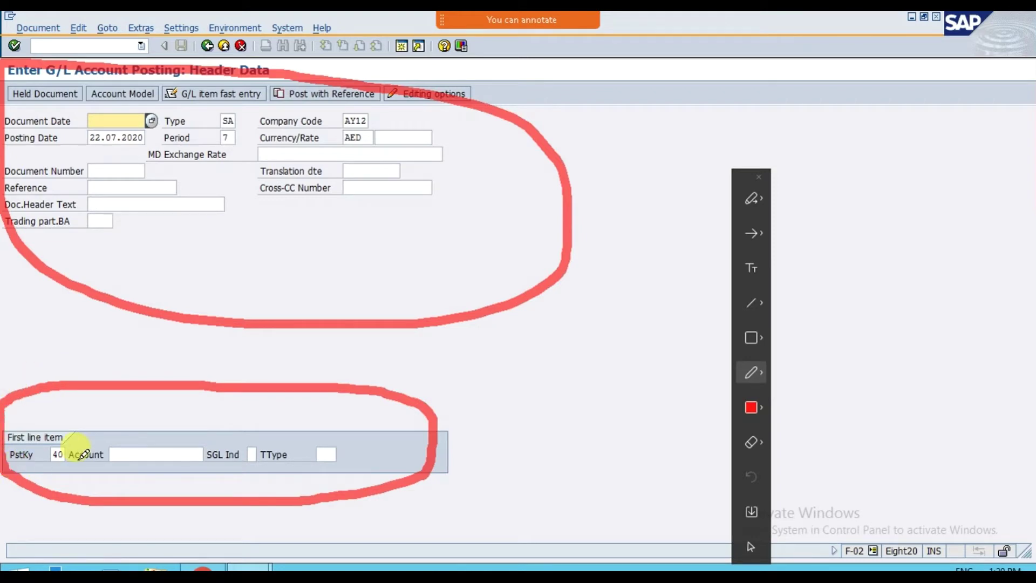
{"action": "left_click", "coordinate": [757, 176]}
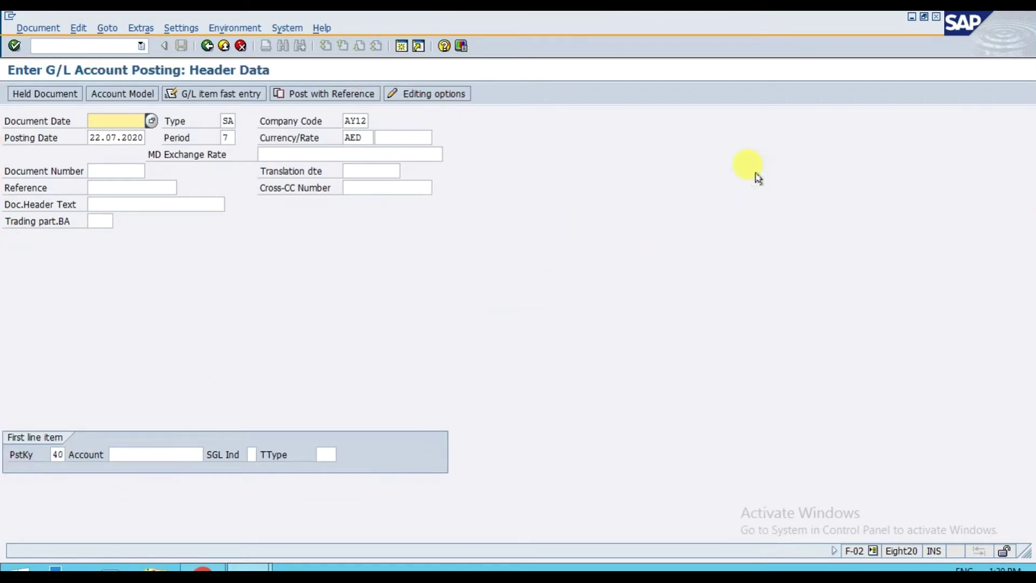
- Switch back to the Fiori journal entry in the browser and go to line item 001's G/L account entry
{"action": "left_click", "coordinate": [198, 564]}
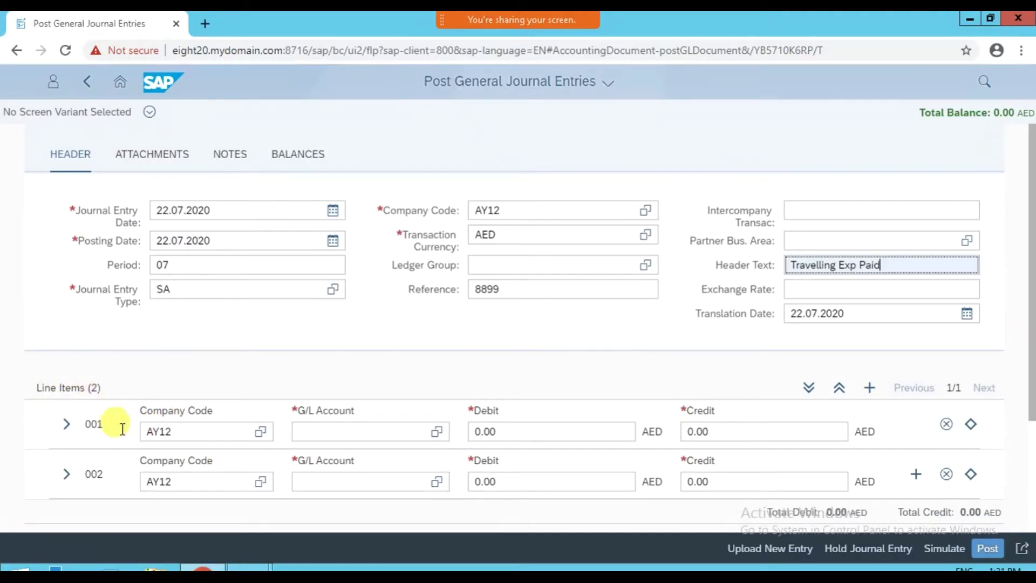
{"action": "left_click", "coordinate": [184, 432]}
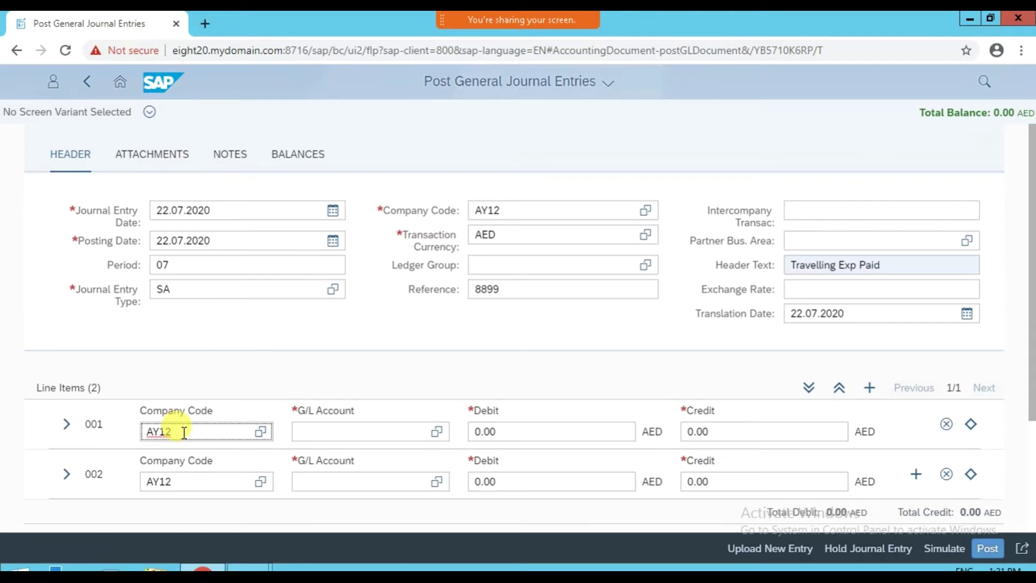
{"action": "left_click", "coordinate": [382, 427]}
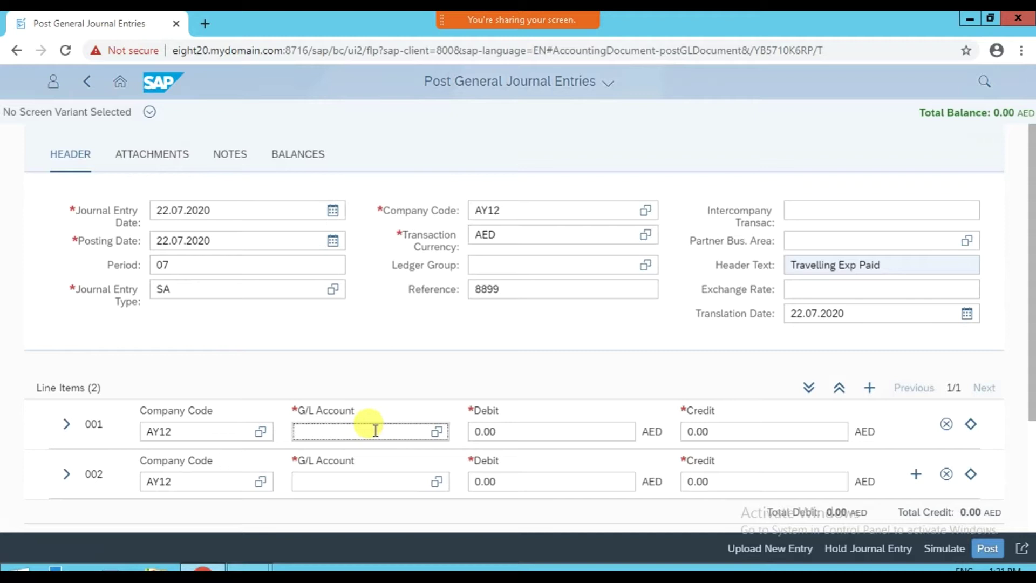
{"action": "type", "text": "6015"}
{"action": "key", "text": "BackSpace"}
{"action": "key", "text": "BackSpace"}
{"action": "key", "text": "BackSpace"}
{"action": "key", "text": "BackSpace"}
- Search the G/L accounts of company code AY12 and select 6015, Travelling Exp A/C, for line item 001
{"action": "left_click", "coordinate": [437, 431]}
{"action": "left_click", "coordinate": [692, 210]}
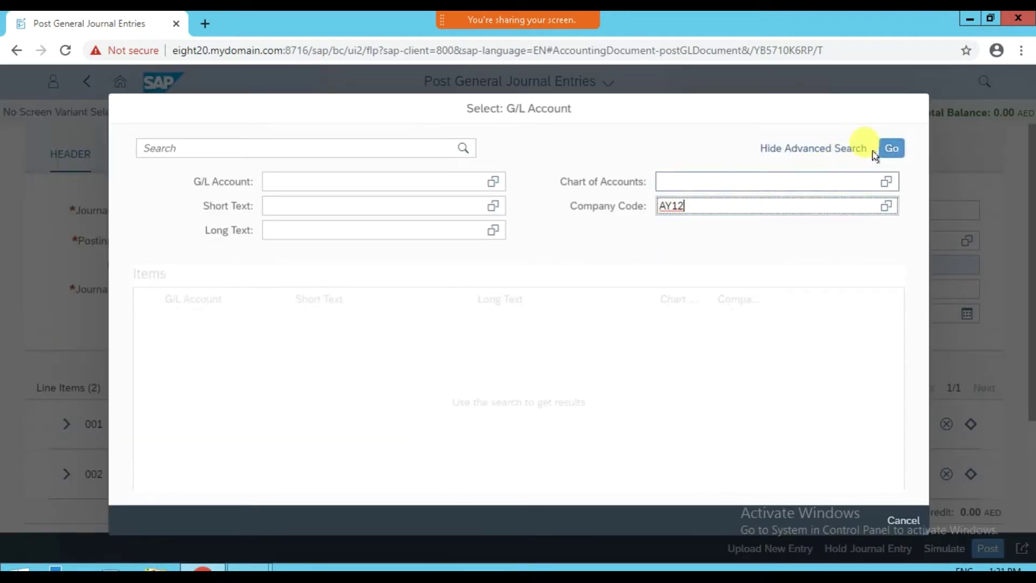
{"action": "left_click", "coordinate": [890, 150]}
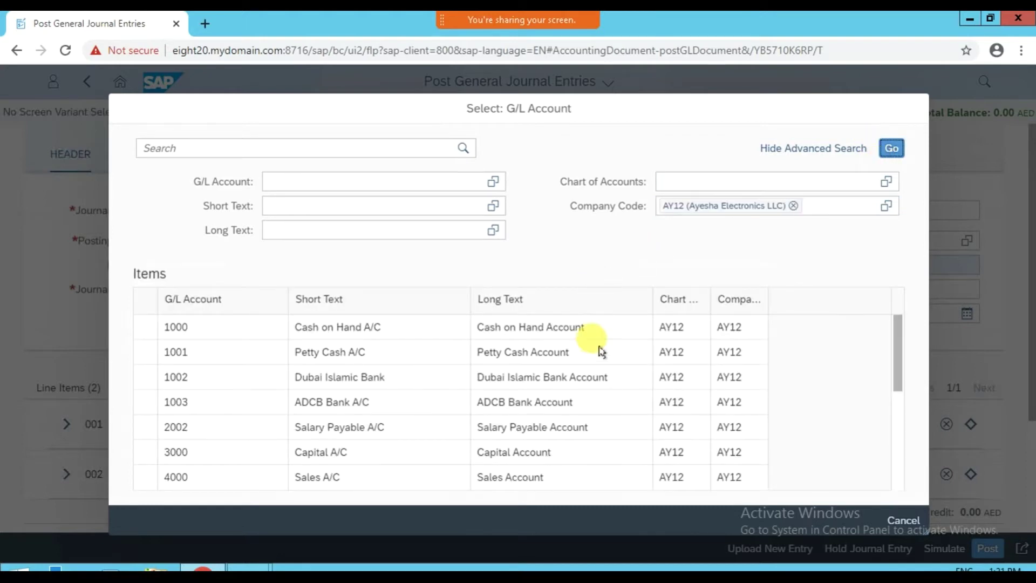
{"action": "scroll", "coordinate": [612, 384], "scroll_direction": "down", "scroll_amount": 1}
{"action": "scroll", "coordinate": [616, 390], "scroll_direction": "down", "scroll_amount": 2}
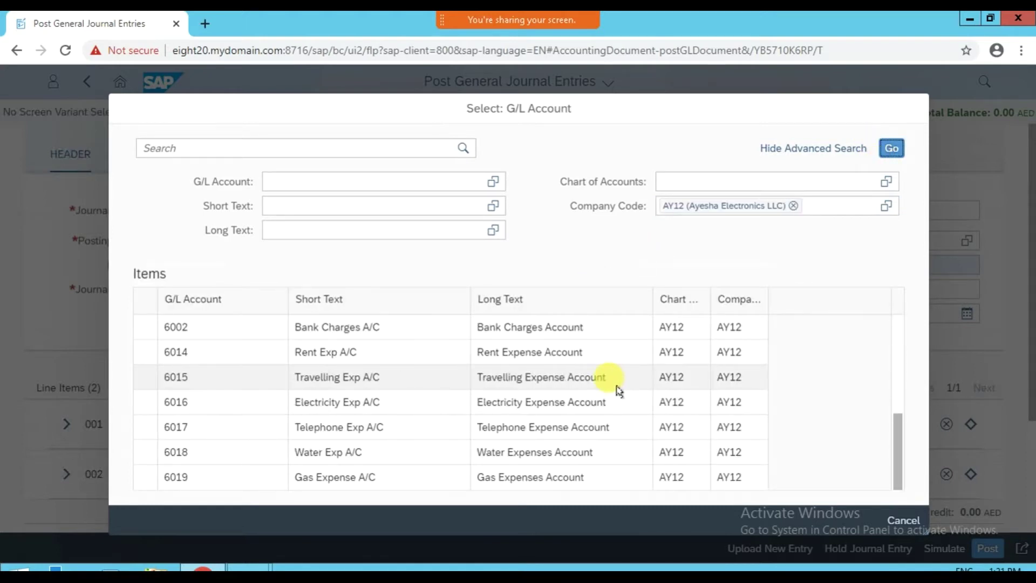
{"action": "left_click", "coordinate": [271, 380]}
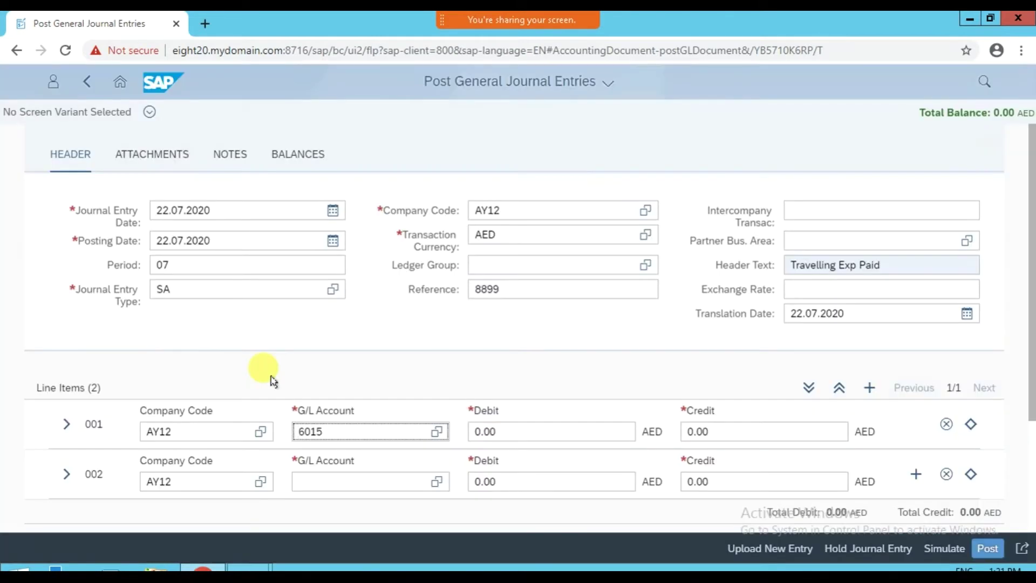
- Set line item 001's debit amount to 1000 AED
{"action": "left_click", "coordinate": [601, 440]}
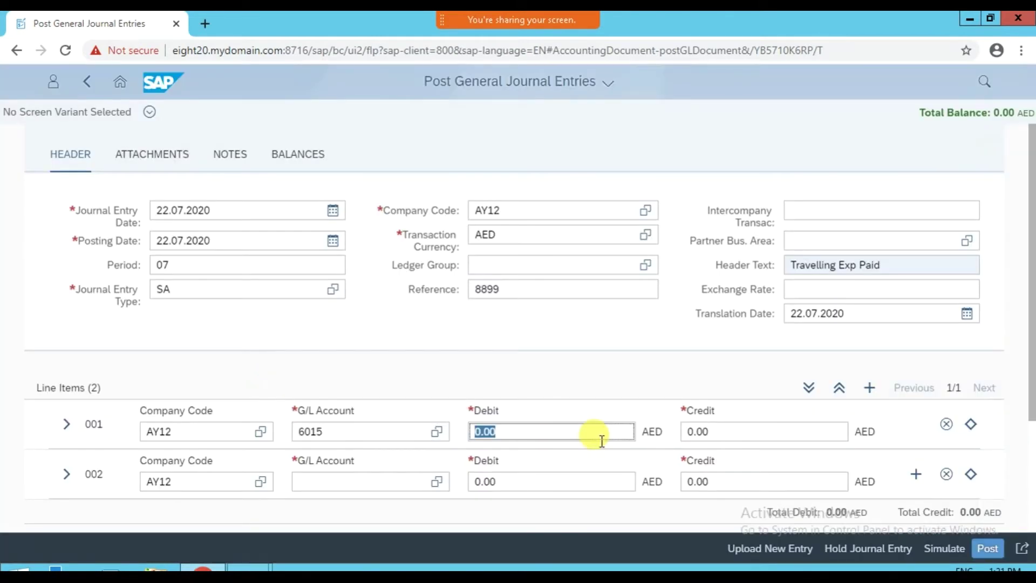
{"action": "type", "text": "1000"}
{"action": "key", "text": "Tab"}
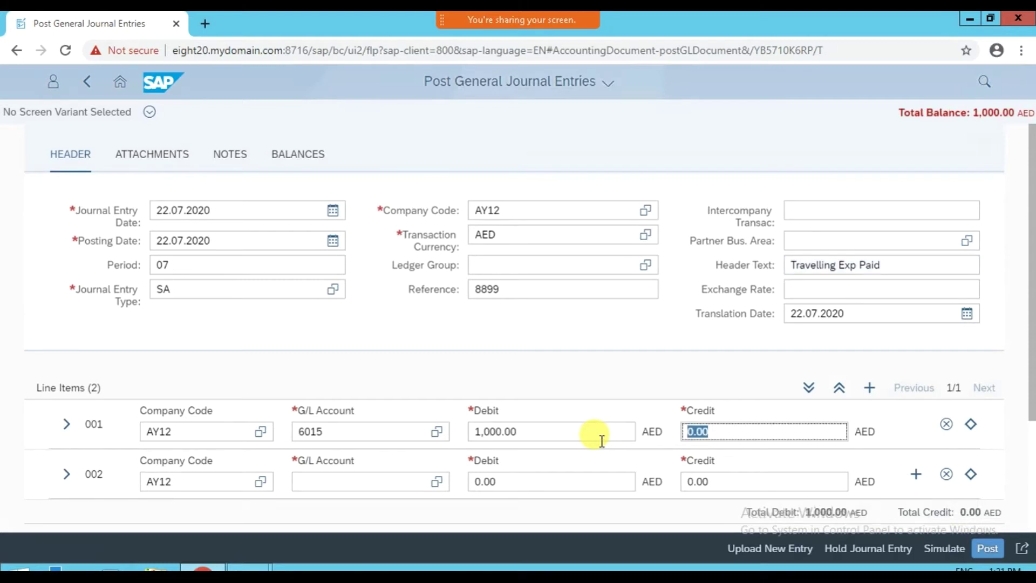
- Assign G/L account 1000, Cash on Hand A/C, to line item 002 under company code AY12
{"action": "scroll", "coordinate": [621, 345], "scroll_direction": "down", "scroll_amount": 1}
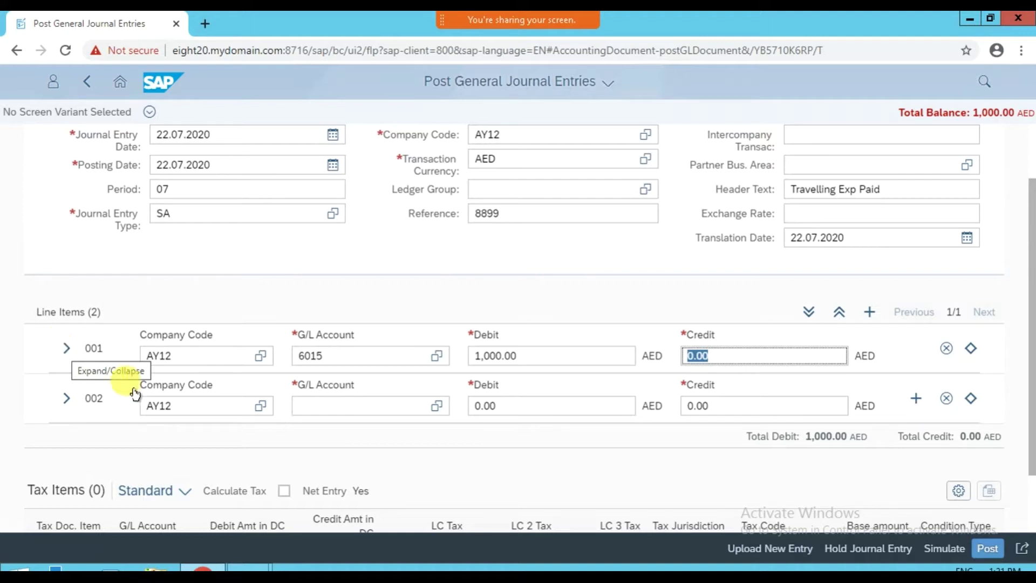
{"action": "left_click", "coordinate": [190, 406]}
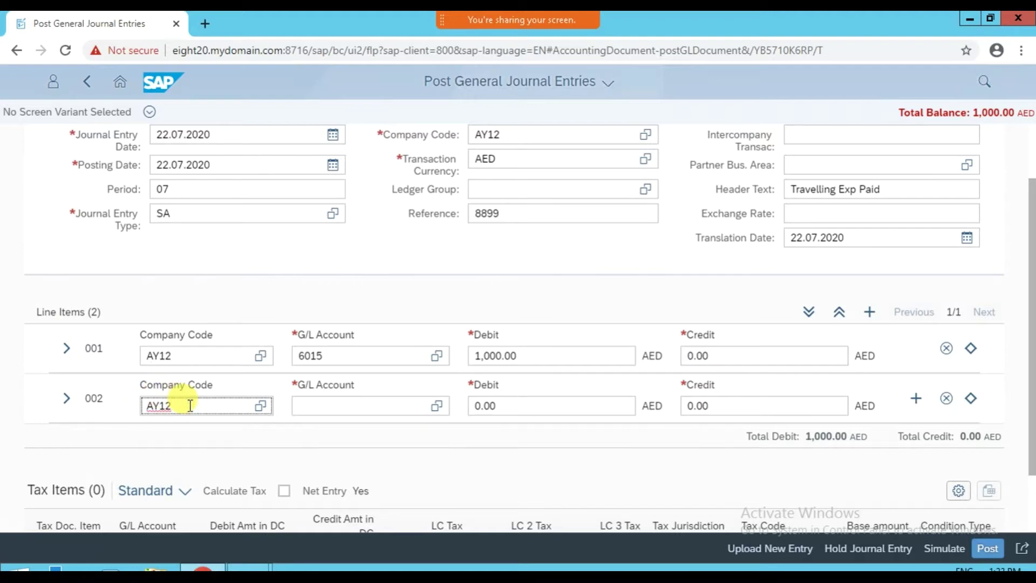
{"action": "left_click", "coordinate": [319, 406]}
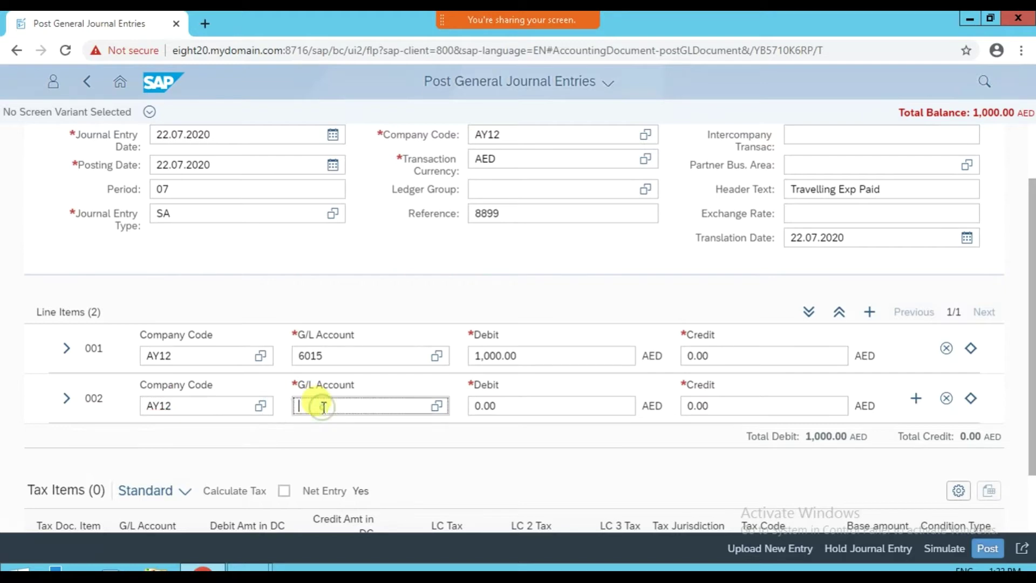
{"action": "type", "text": "1000"}
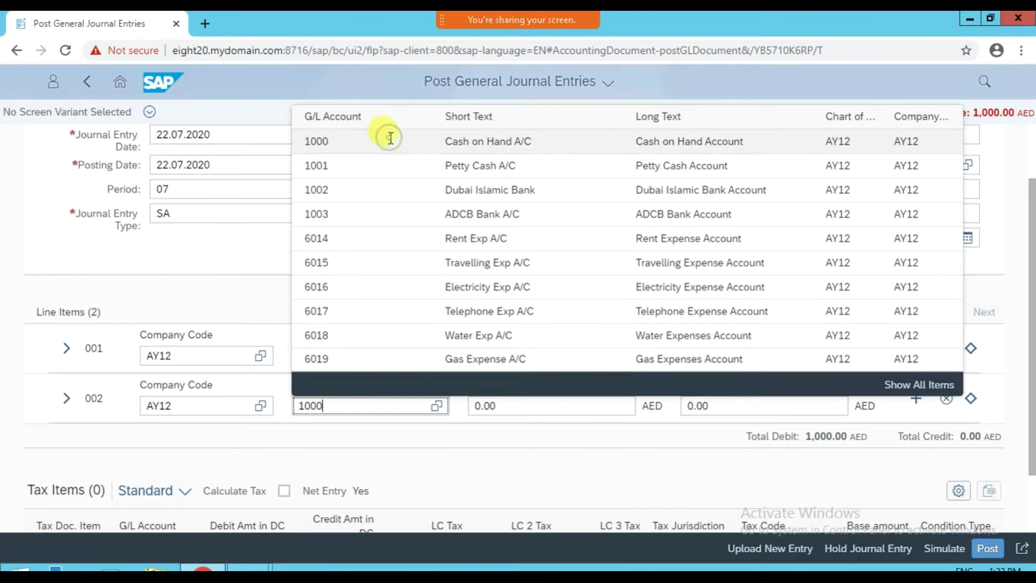
{"action": "left_click", "coordinate": [389, 139]}
{"action": "key", "text": "Tab"}
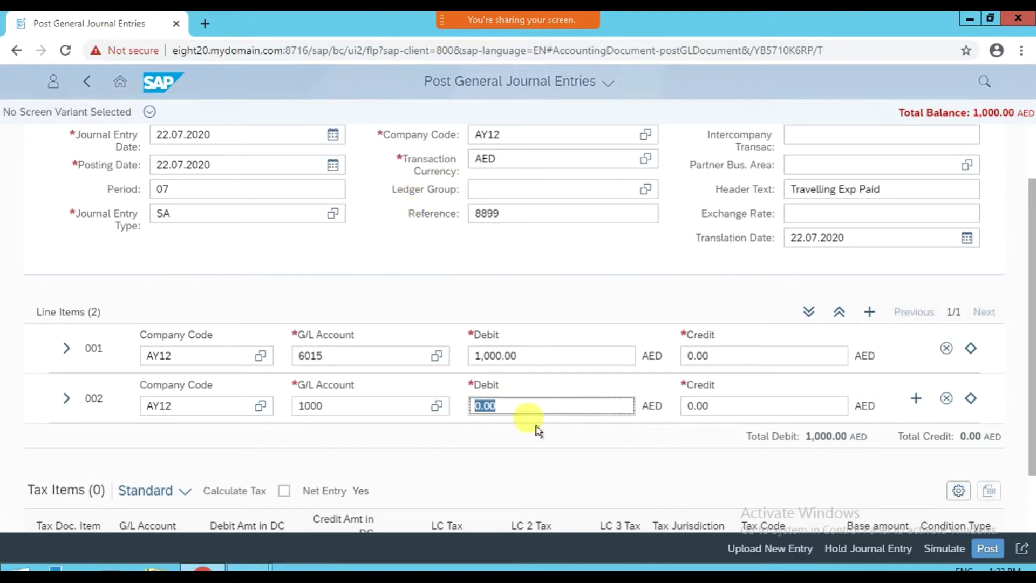
- Set line item 002's credit to 1000 AED, confirm the entry and check line item 001's completeness status
{"action": "key", "text": "Tab"}
{"action": "type", "text": "1000"}
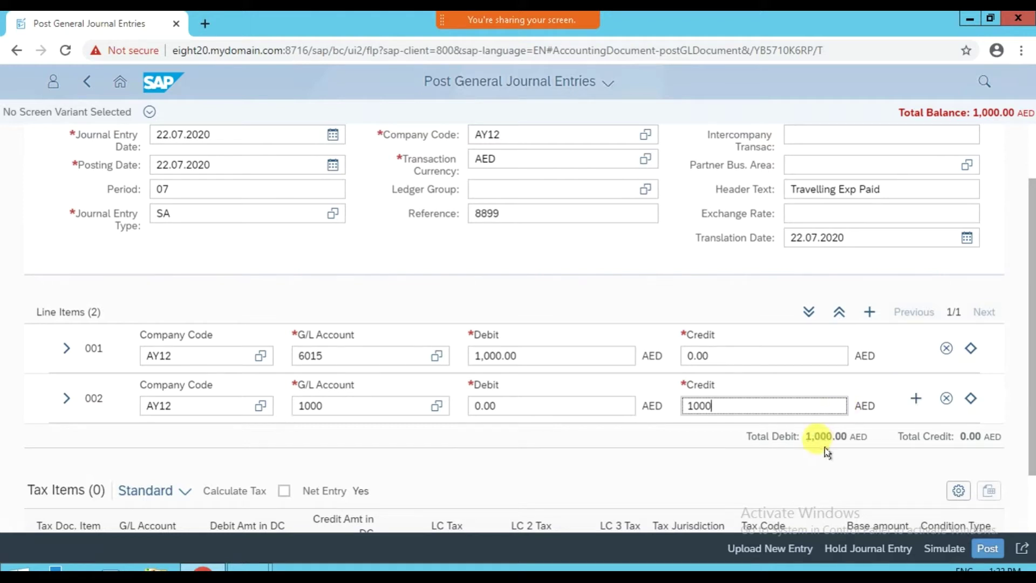
{"action": "key", "text": "Return"}
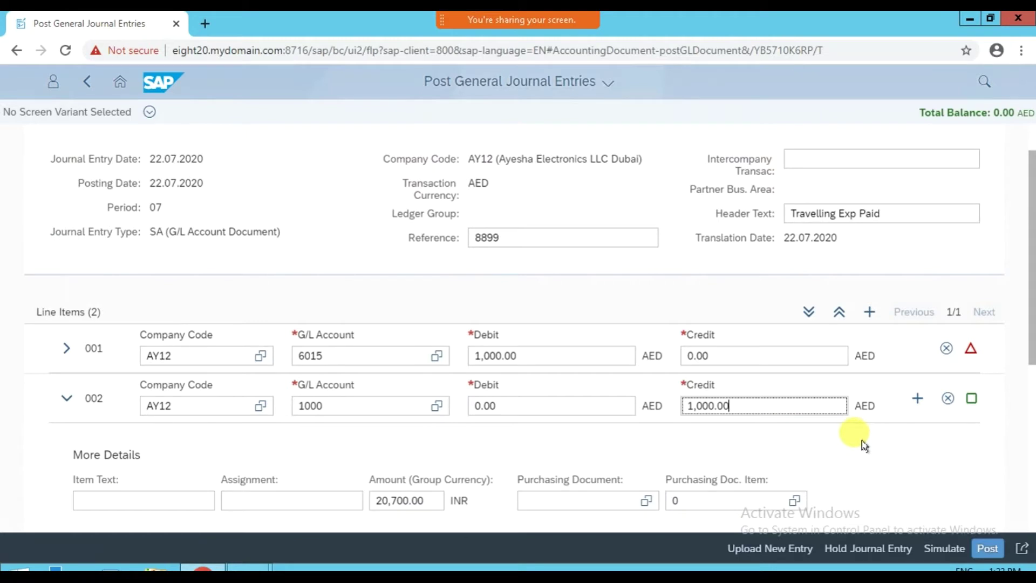
{"action": "scroll", "coordinate": [869, 440], "scroll_direction": "down", "scroll_amount": 1}
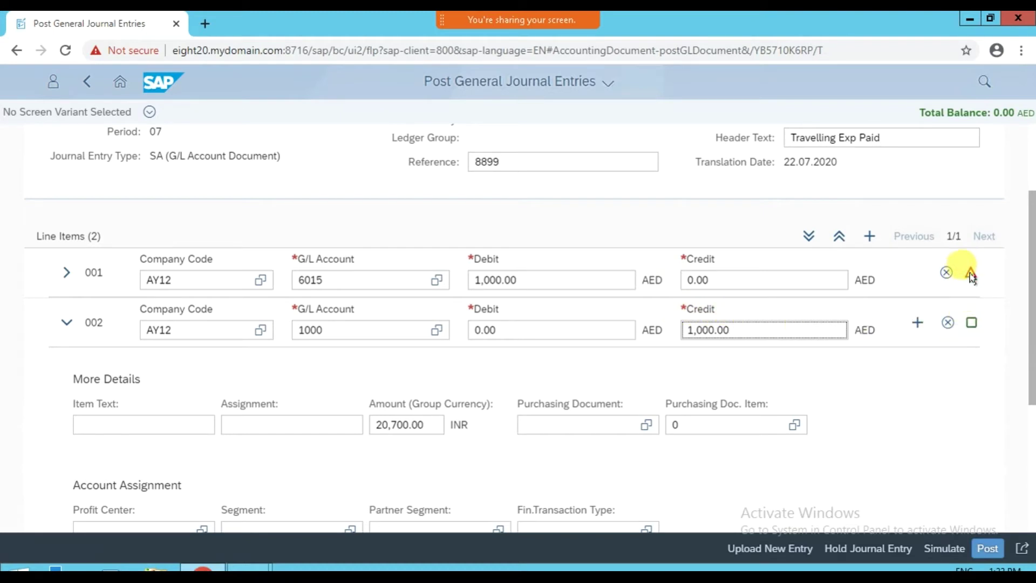
{"action": "mouse_move", "coordinate": [973, 278]}
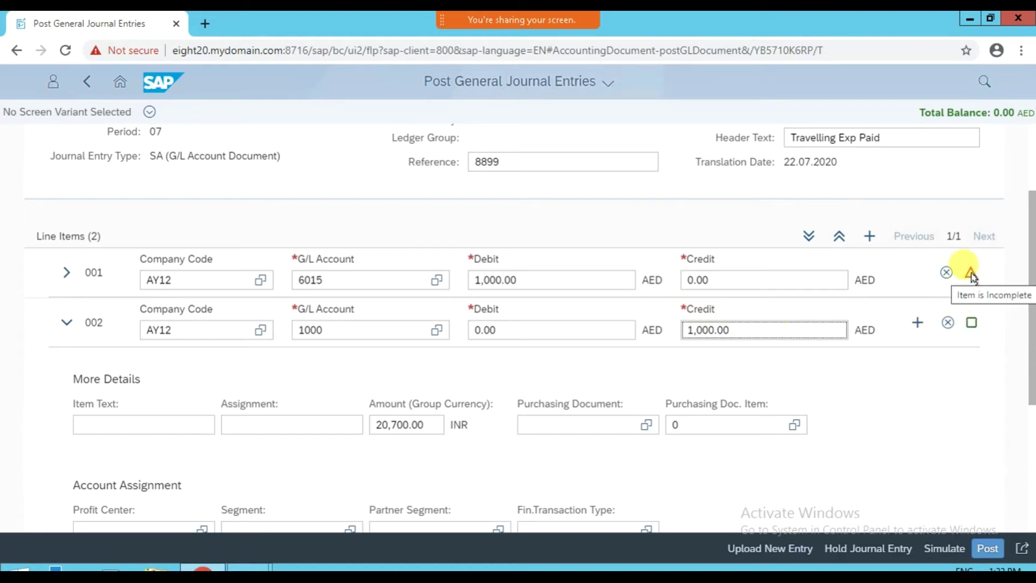
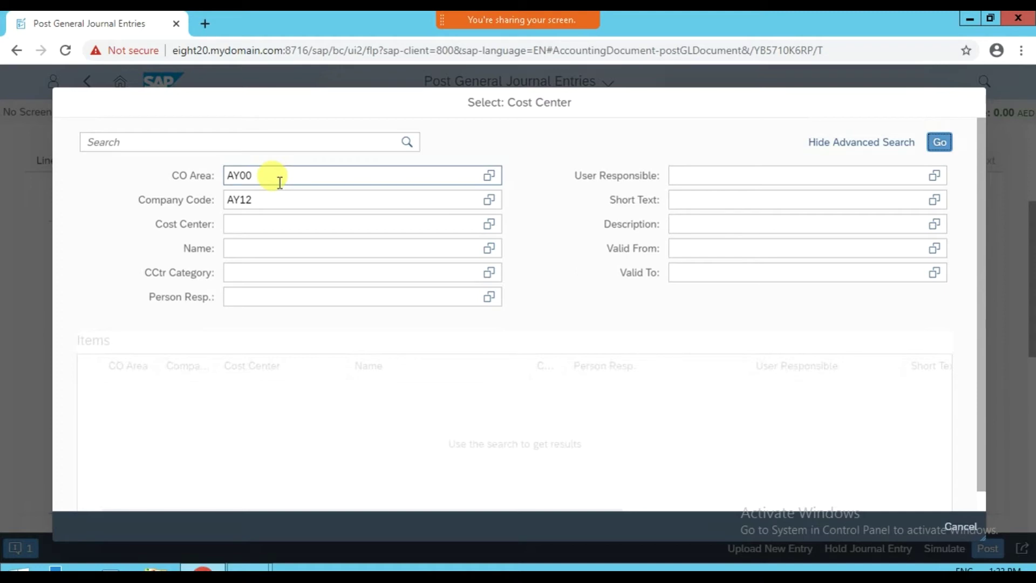
- Search cost centers for CO area AY00 and company code AY12, and assign AY12-TRA, Travelling Expense, to line item 001
{"action": "left_click", "coordinate": [278, 181]}
{"action": "left_click", "coordinate": [286, 196]}
{"action": "left_click", "coordinate": [946, 143]}
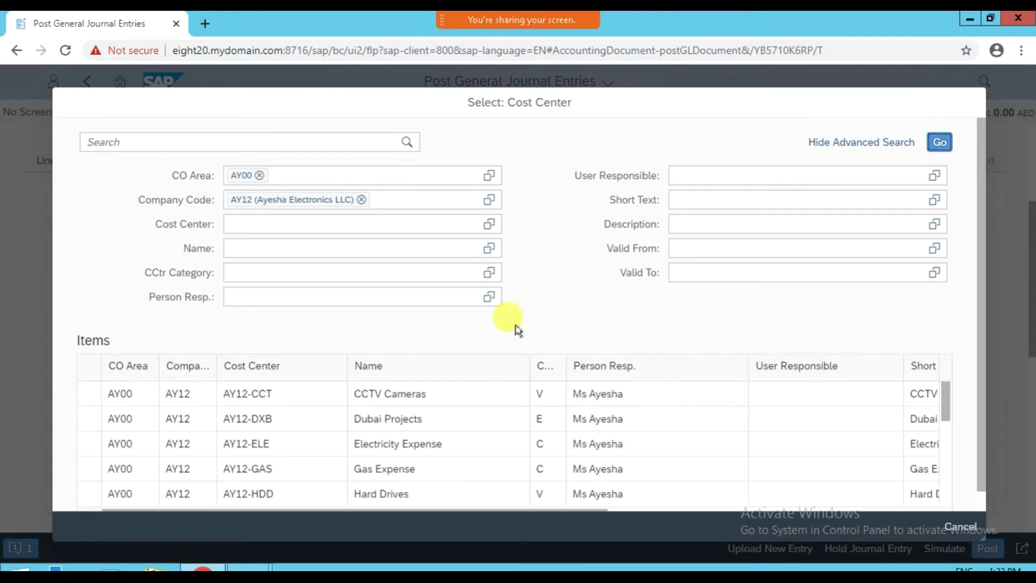
{"action": "scroll", "coordinate": [506, 351], "scroll_direction": "down", "scroll_amount": 1}
{"action": "scroll", "coordinate": [478, 413], "scroll_direction": "down", "scroll_amount": 3}
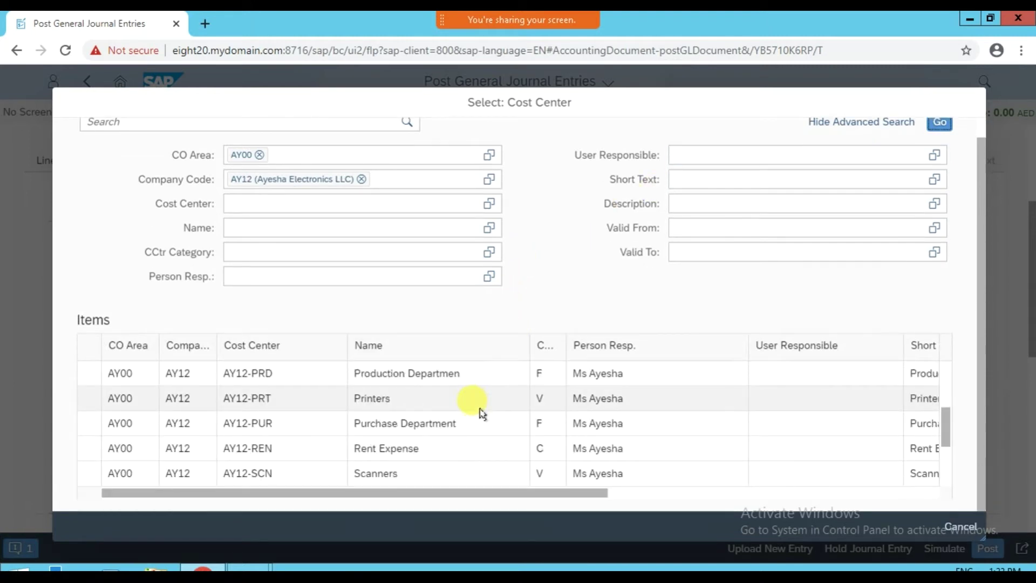
{"action": "scroll", "coordinate": [466, 424], "scroll_direction": "down", "scroll_amount": 3}
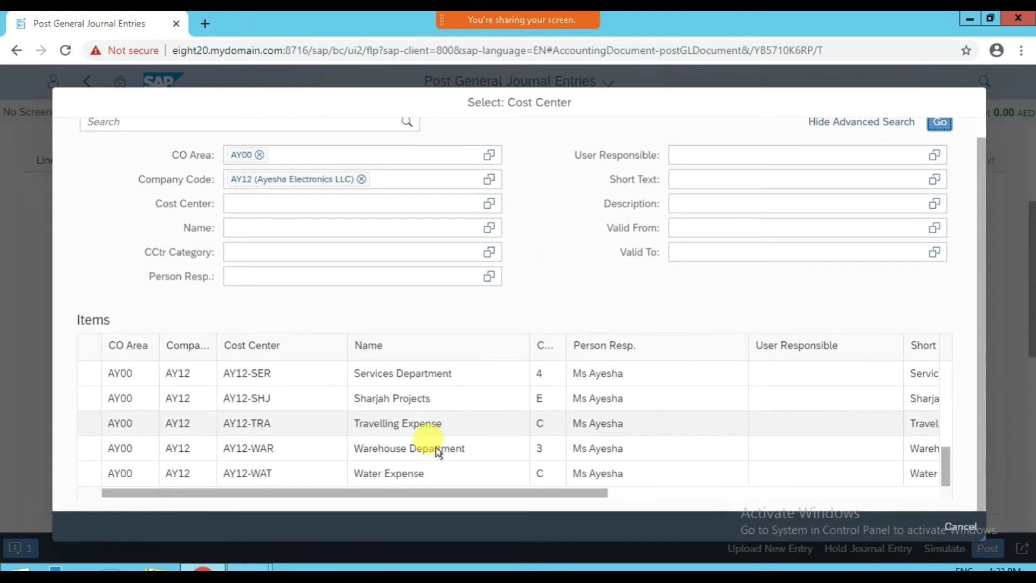
{"action": "left_click", "coordinate": [433, 427]}
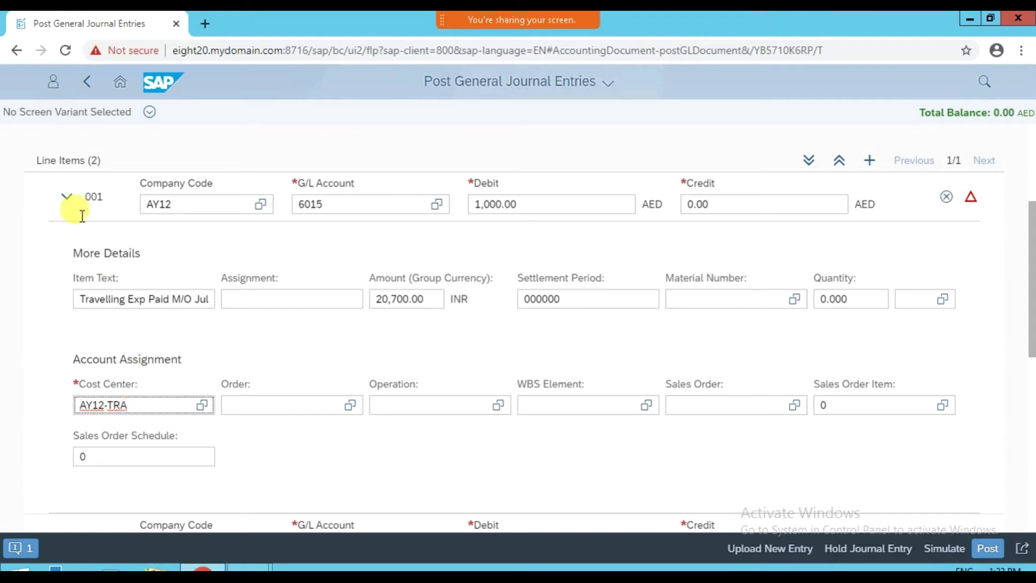
{"action": "left_click", "coordinate": [64, 198]}
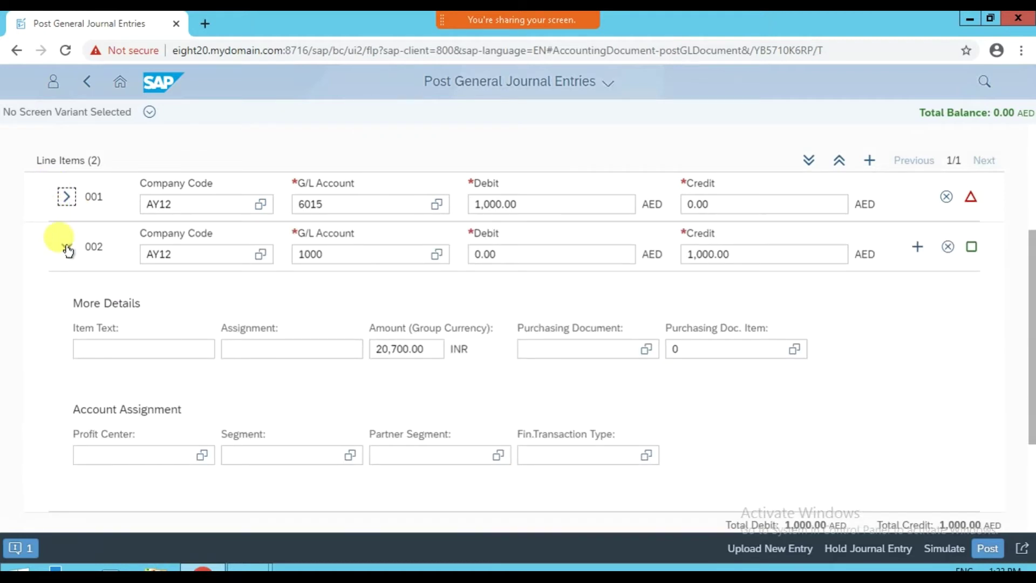
- Enter "Travelling Exp Paid M/O July 2020" as line item 002's item text and collapse its details
{"action": "left_click", "coordinate": [111, 342]}
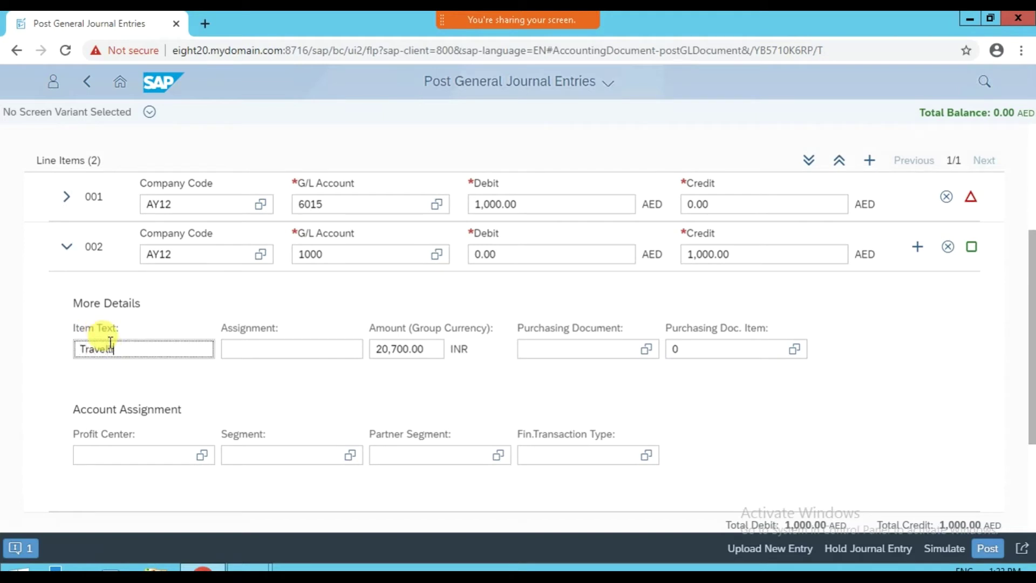
{"action": "type", "text": "Traveling Exp Paid"}
{"action": "type", "text": " M/O July "}
{"action": "type", "text": "2020"}
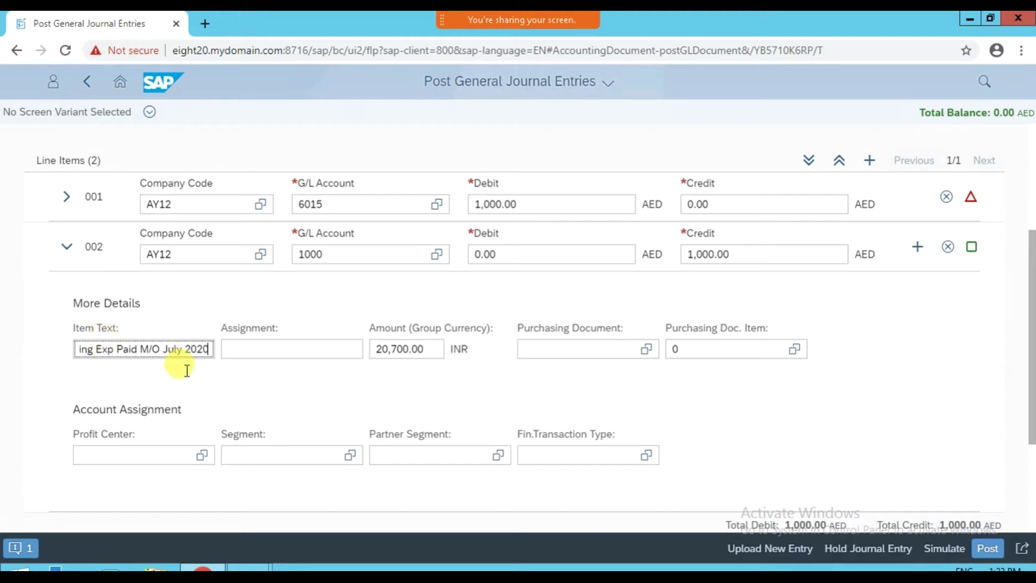
{"action": "left_click", "coordinate": [64, 249]}
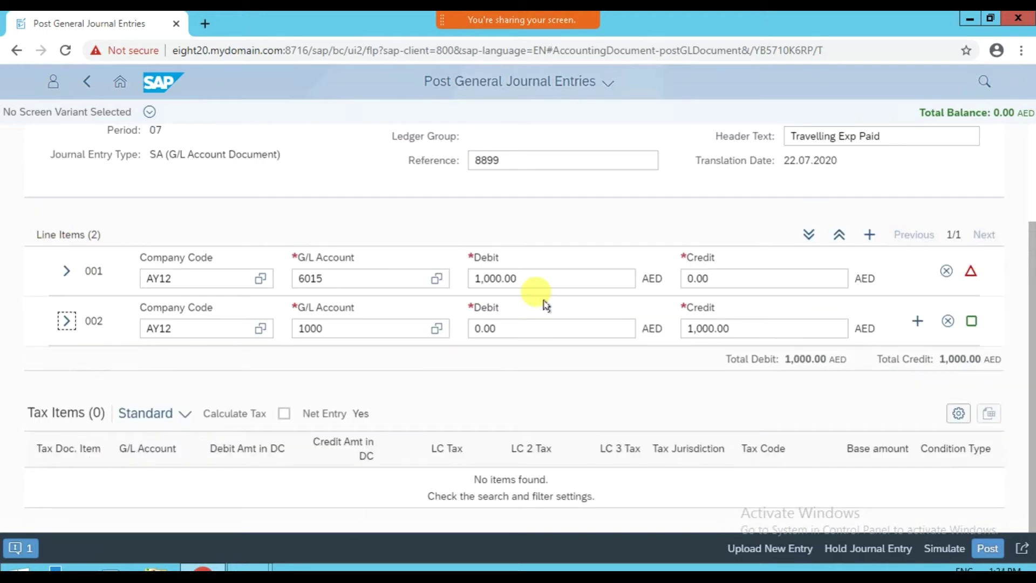
- Compare the total debit and credit, and revalidate the line items to update line item 001's status
{"action": "left_click", "coordinate": [726, 359]}
{"action": "left_click_drag", "start_coordinate": [821, 366], "coordinate": [1015, 361]}
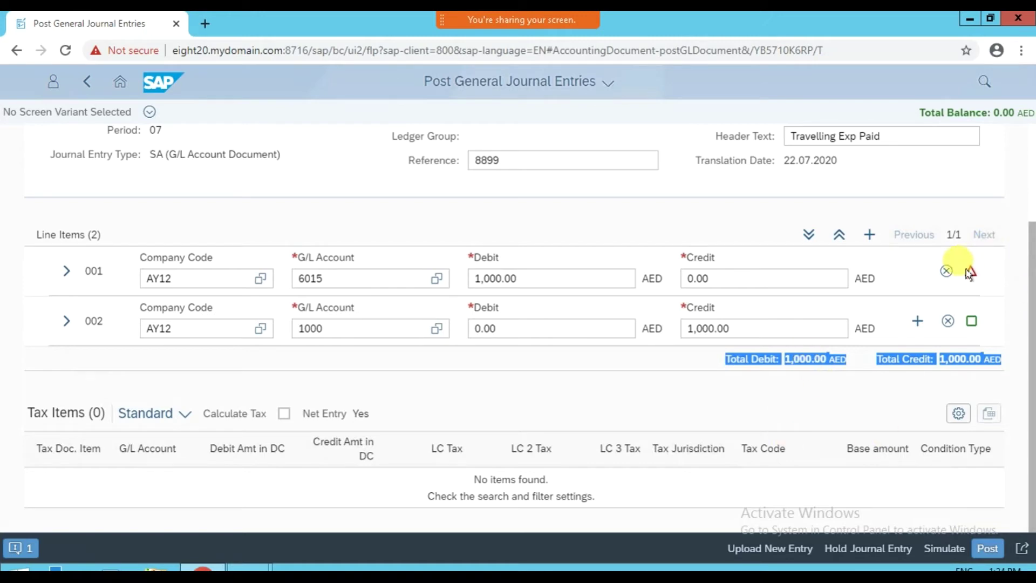
{"action": "mouse_move", "coordinate": [970, 274]}
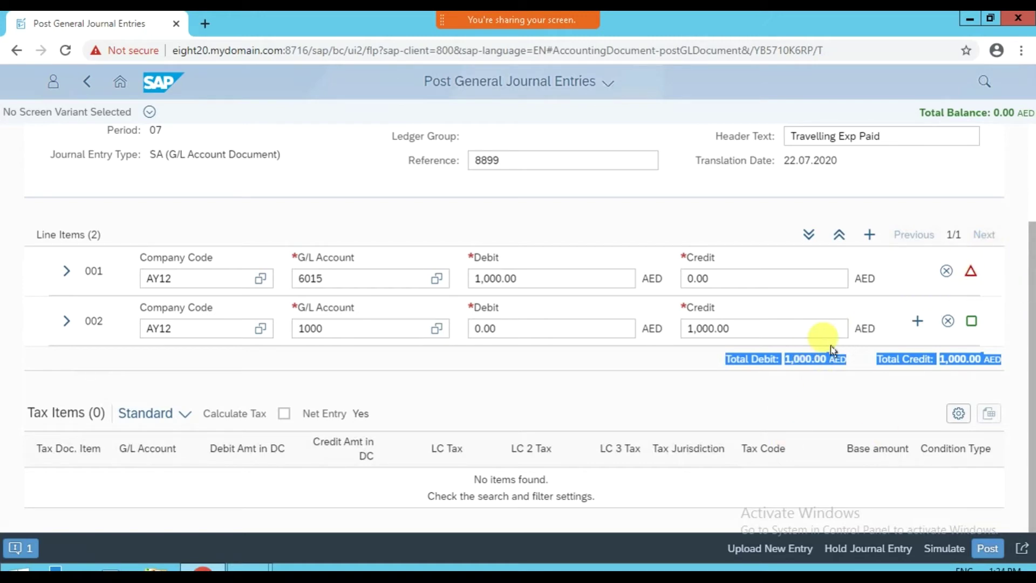
{"action": "left_click", "coordinate": [757, 329]}
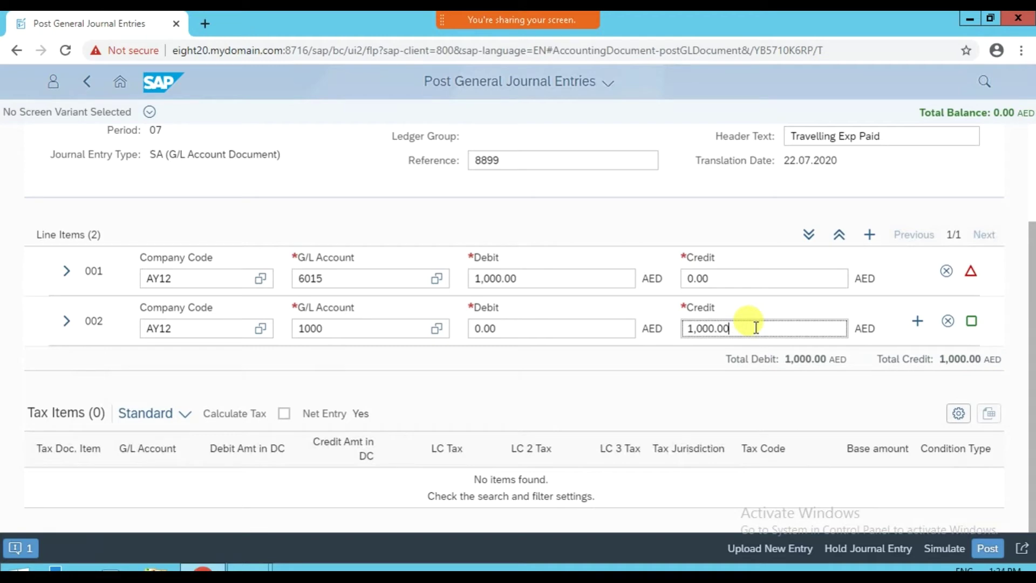
{"action": "key", "text": "Return"}
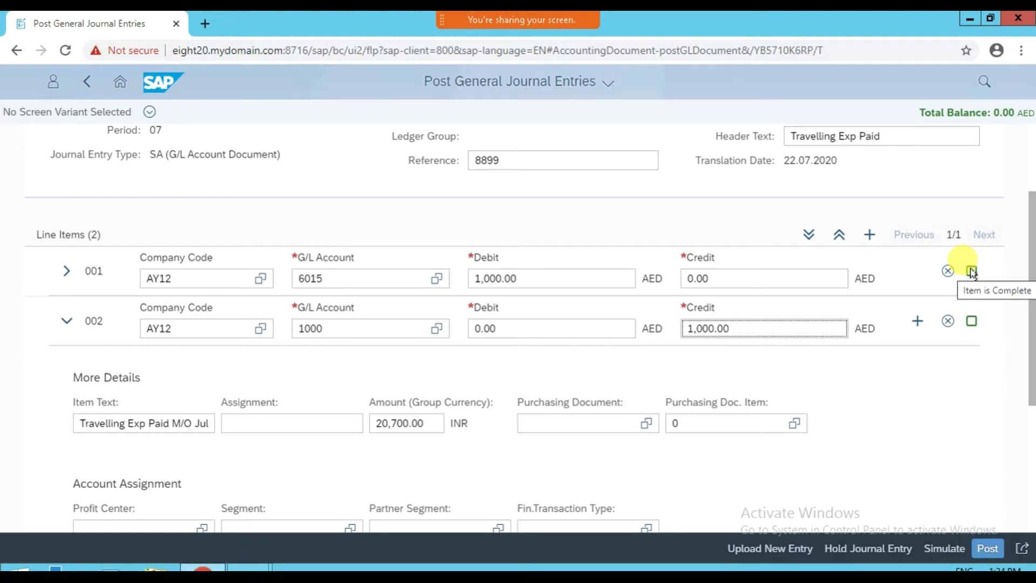
- Simulate the travelling expense journal entry, review its debit and credit line items, and post it
{"action": "scroll", "coordinate": [972, 272], "scroll_direction": "up", "scroll_amount": 2}
{"action": "scroll", "coordinate": [970, 267], "scroll_direction": "down", "scroll_amount": 3}
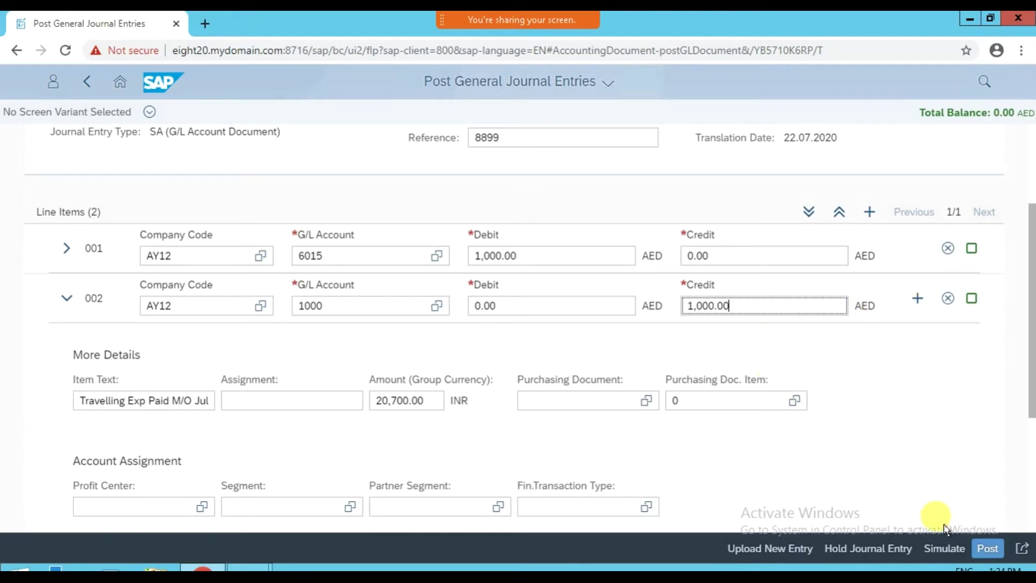
{"action": "left_click", "coordinate": [946, 552]}
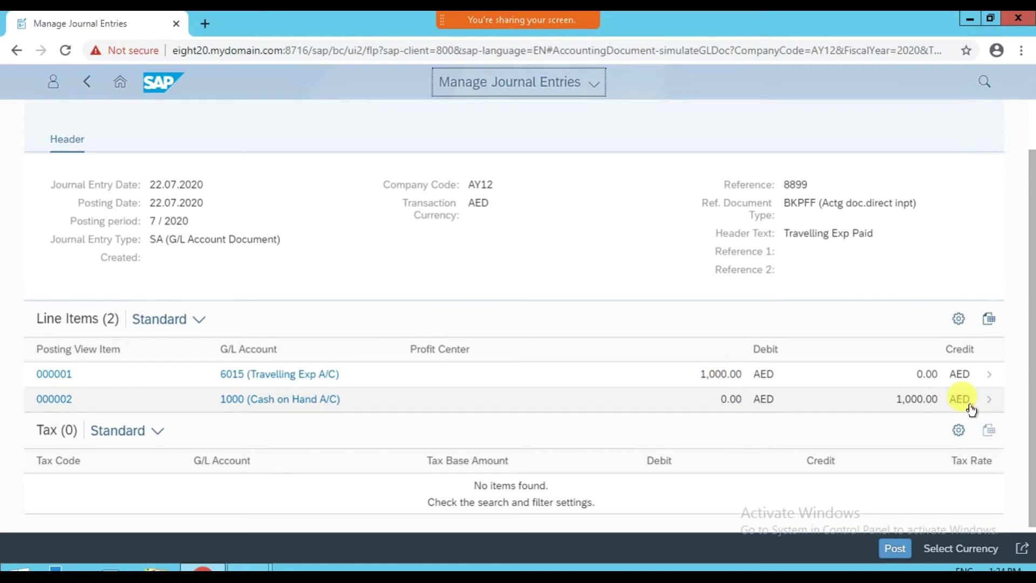
{"action": "scroll", "coordinate": [932, 407], "scroll_direction": "down", "scroll_amount": 1}
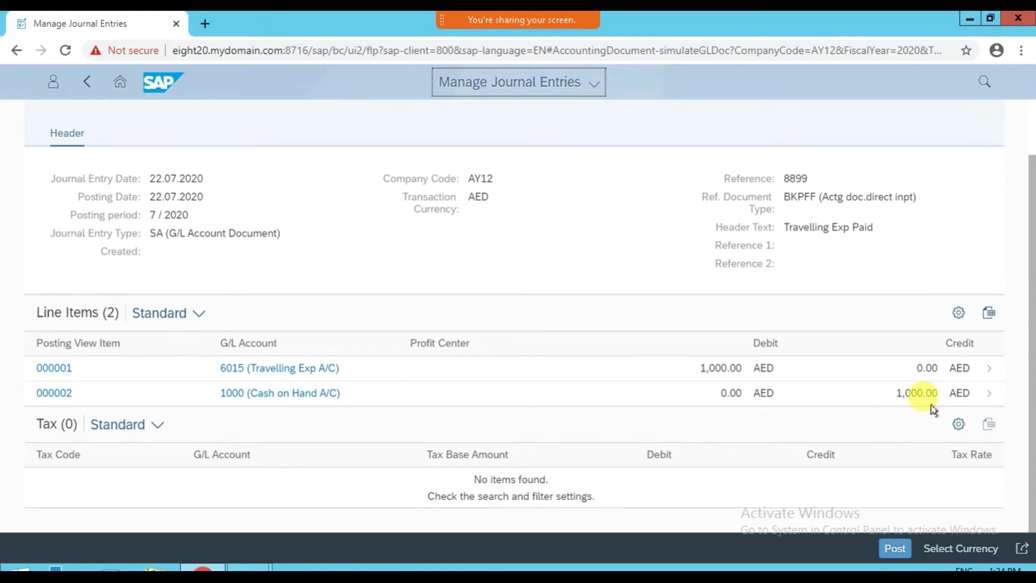
{"action": "left_click", "coordinate": [895, 549]}
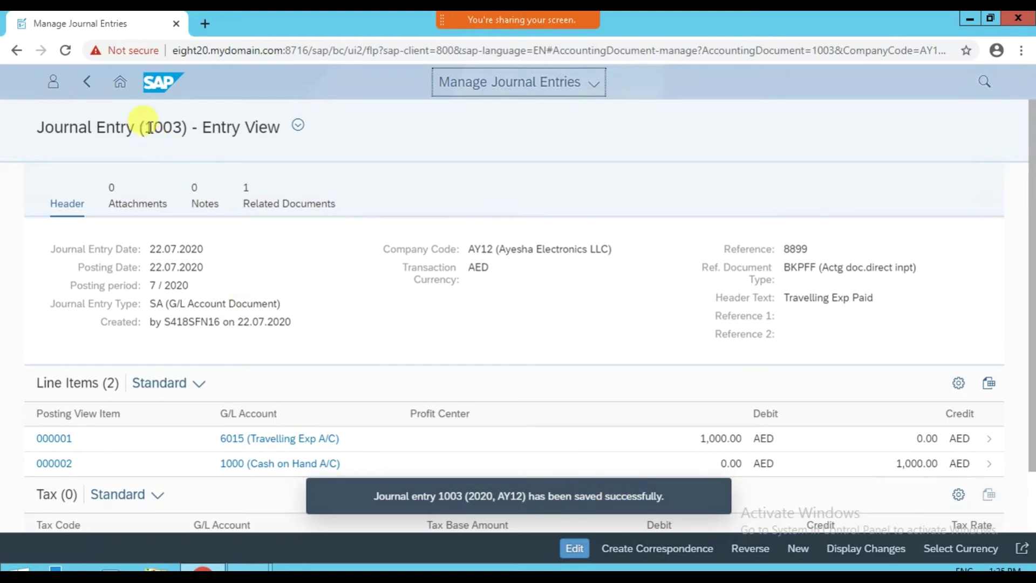
{"action": "left_click_drag", "start_coordinate": [144, 128], "coordinate": [183, 130]}
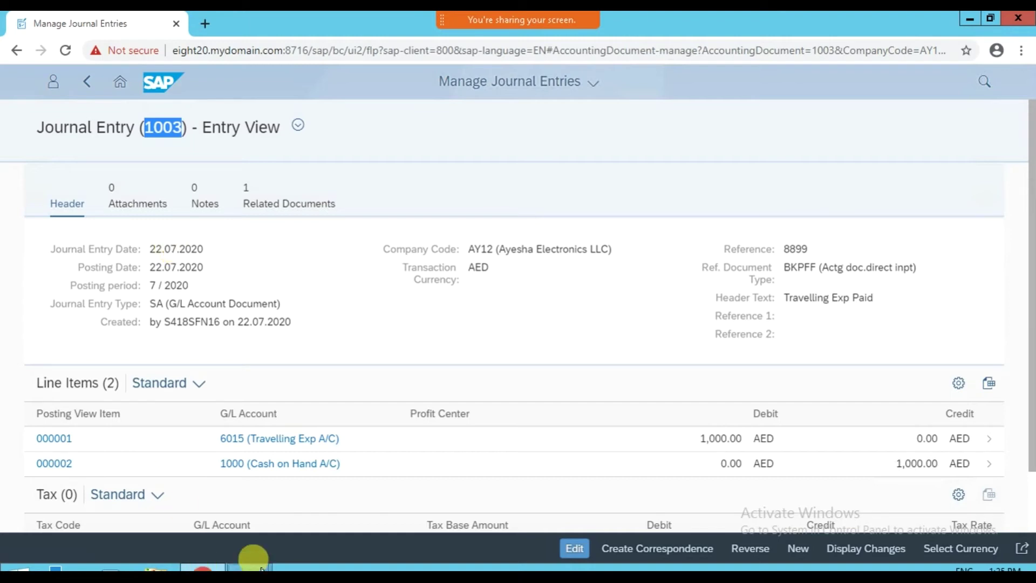
- Switch to SAP GUI and leave the F-02 posting screen for SAP Easy Access with /n
{"action": "mouse_move", "coordinate": [249, 566]}
{"action": "left_click", "coordinate": [324, 475]}
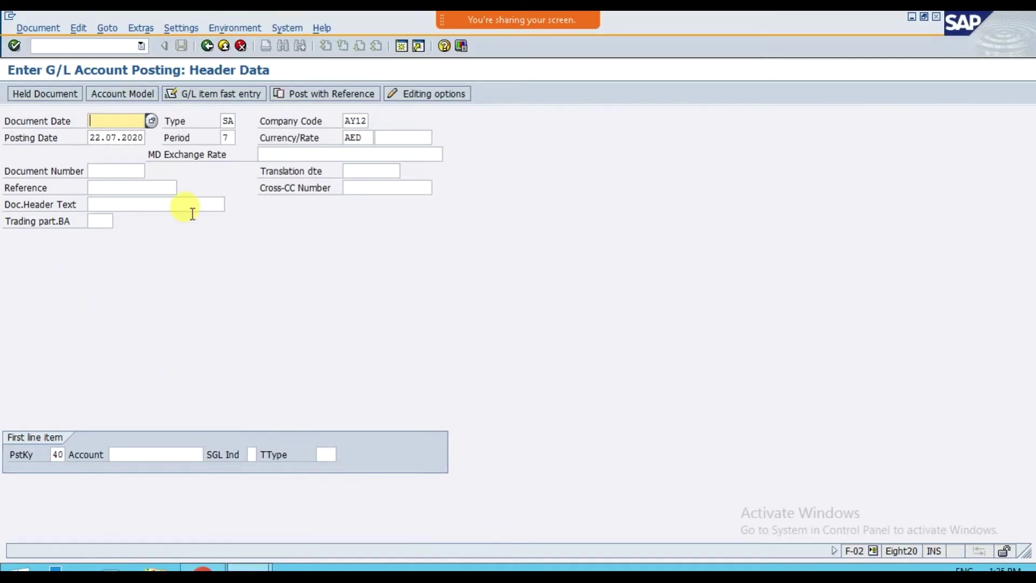
{"action": "left_click", "coordinate": [114, 43]}
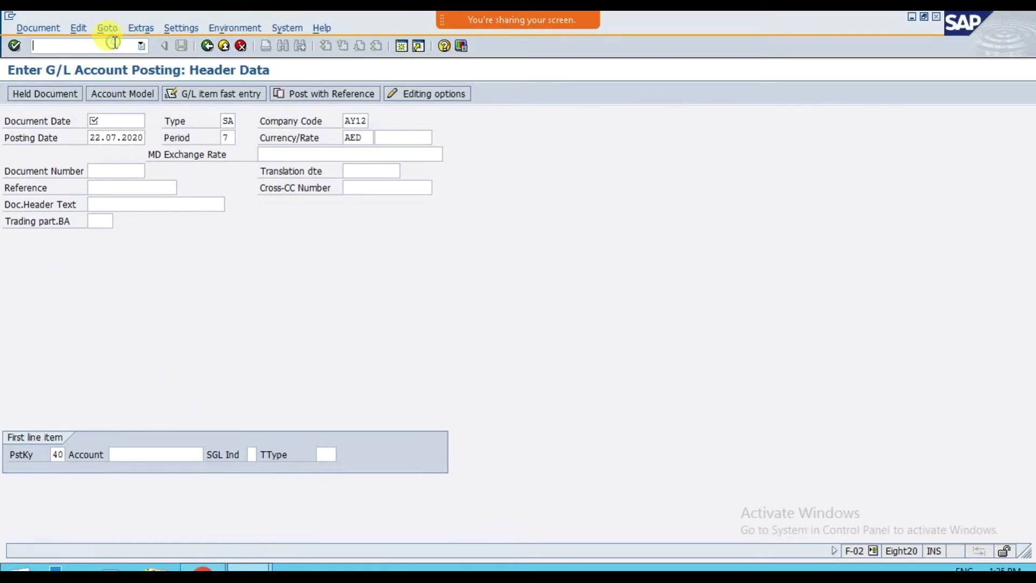
{"action": "type", "text": "/n"}
{"action": "key", "text": "Return"}
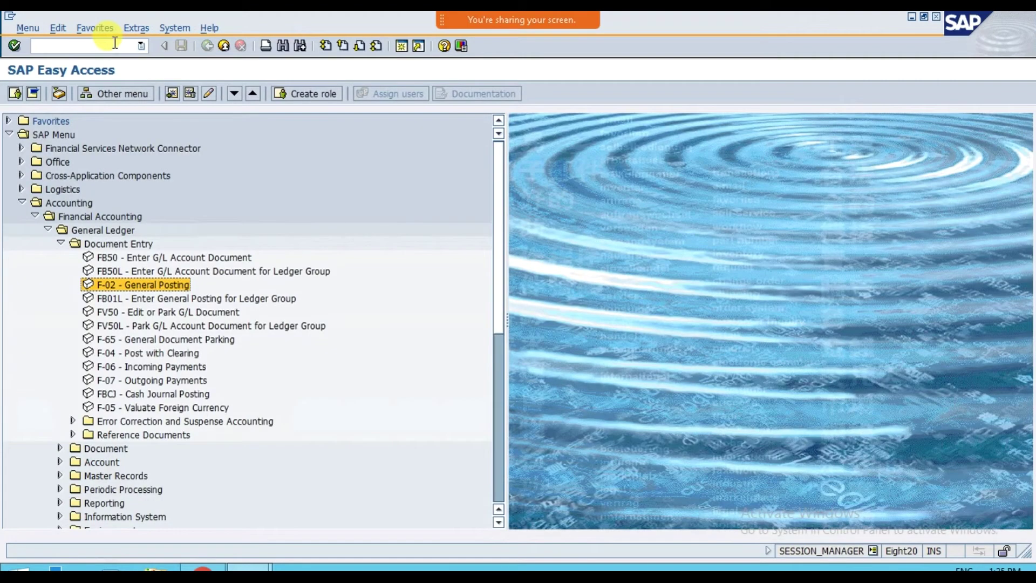
- Collapse Document Entry and open FB03 - Display from the Document folder under General Ledger
{"action": "left_click", "coordinate": [61, 243]}
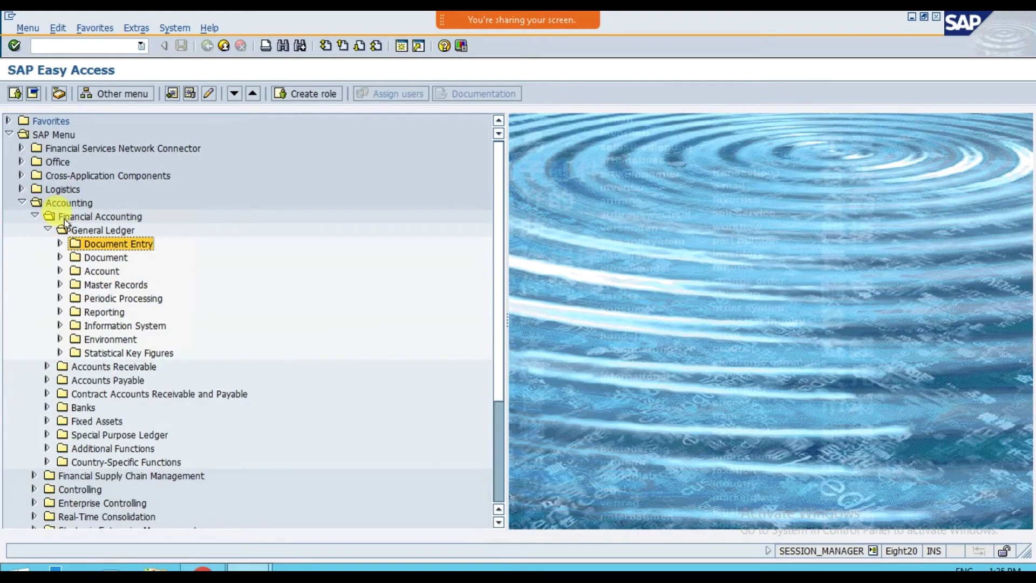
{"action": "left_click", "coordinate": [70, 217]}
{"action": "left_click", "coordinate": [78, 232]}
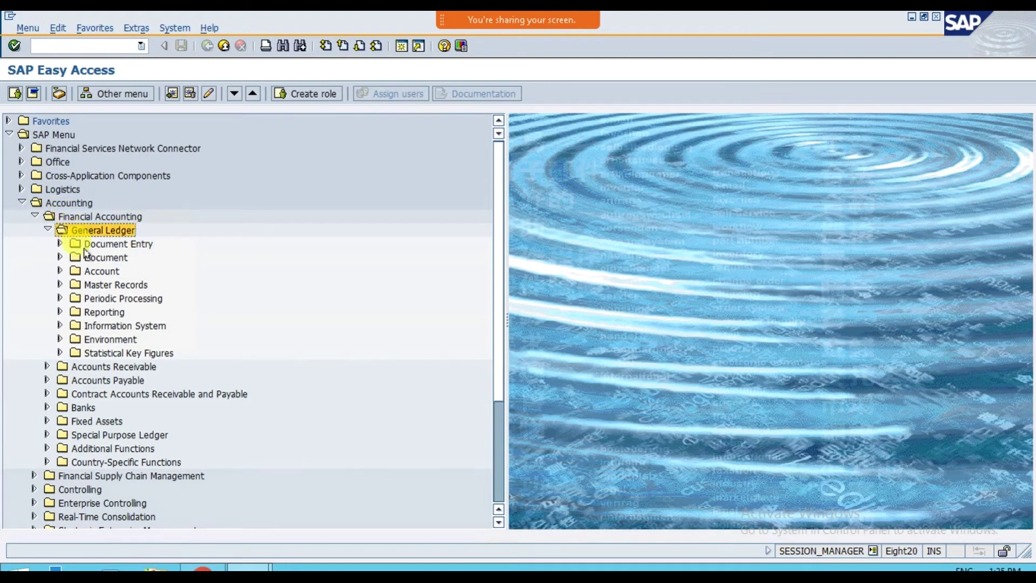
{"action": "left_click", "coordinate": [61, 258]}
{"action": "left_click", "coordinate": [60, 258]}
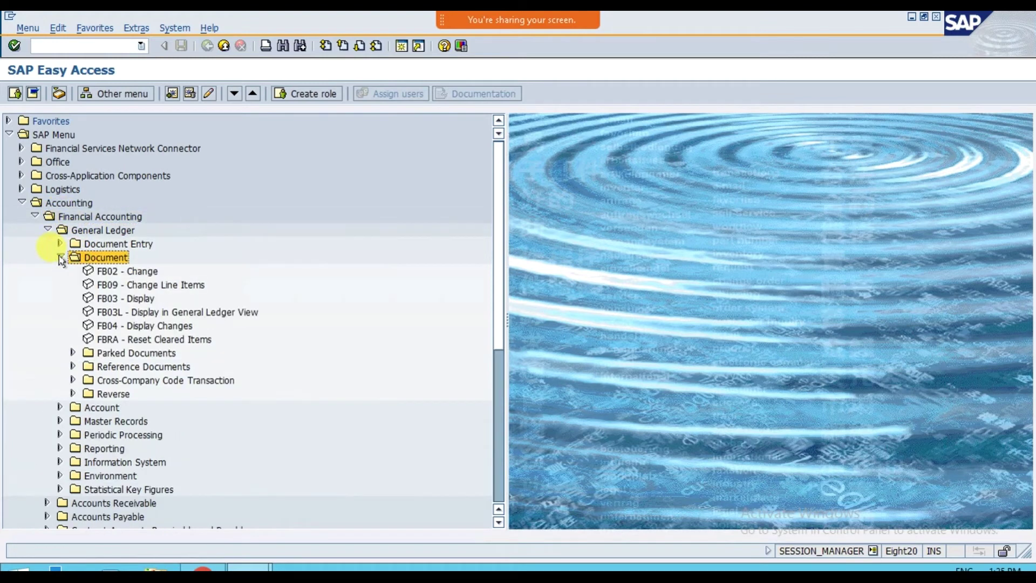
{"action": "left_click", "coordinate": [130, 298]}
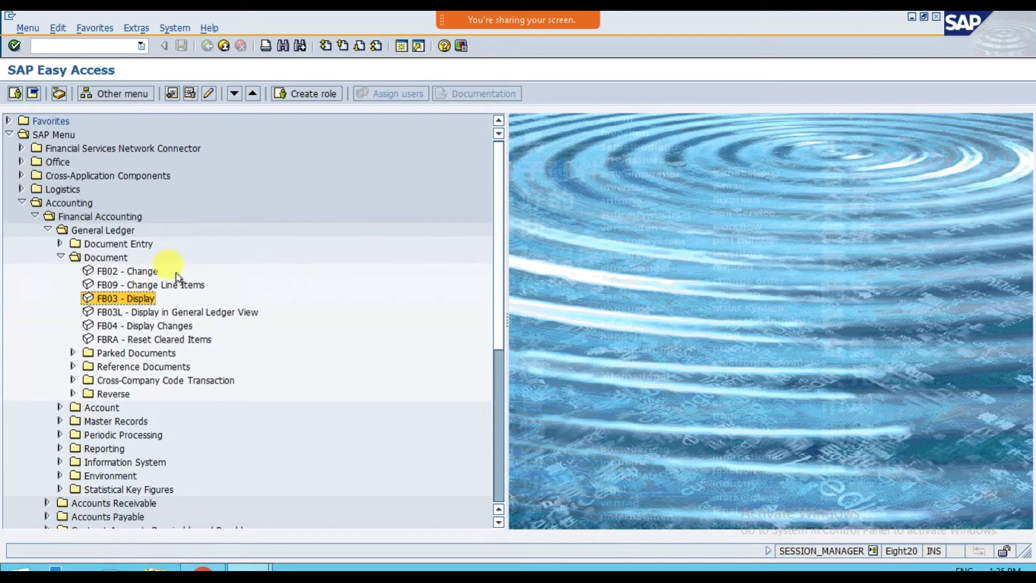
{"action": "double_click", "coordinate": [117, 300]}
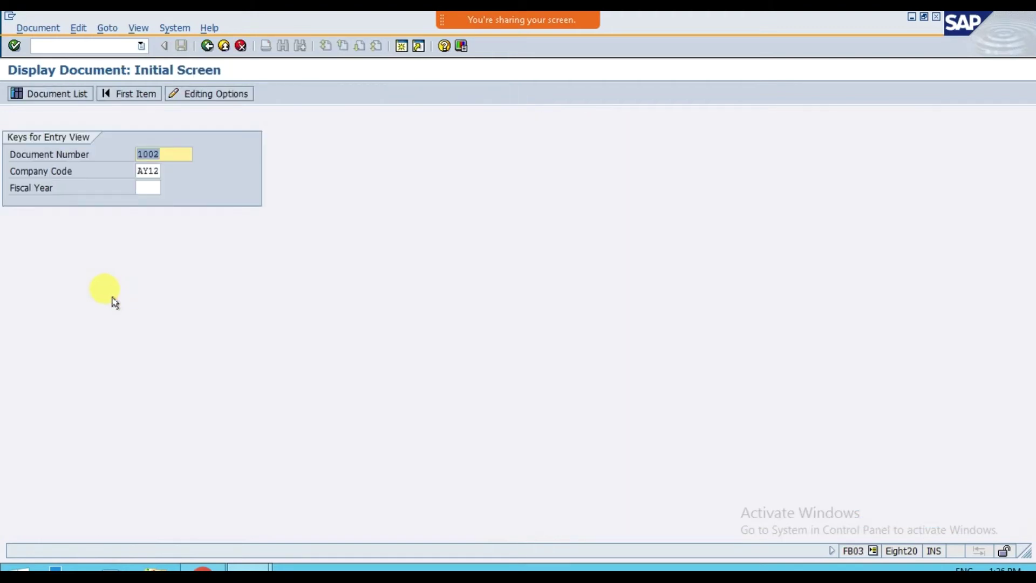
- List the documents of company code AY12 for fiscal year 2020 and document type SA
{"action": "left_click", "coordinate": [147, 188]}
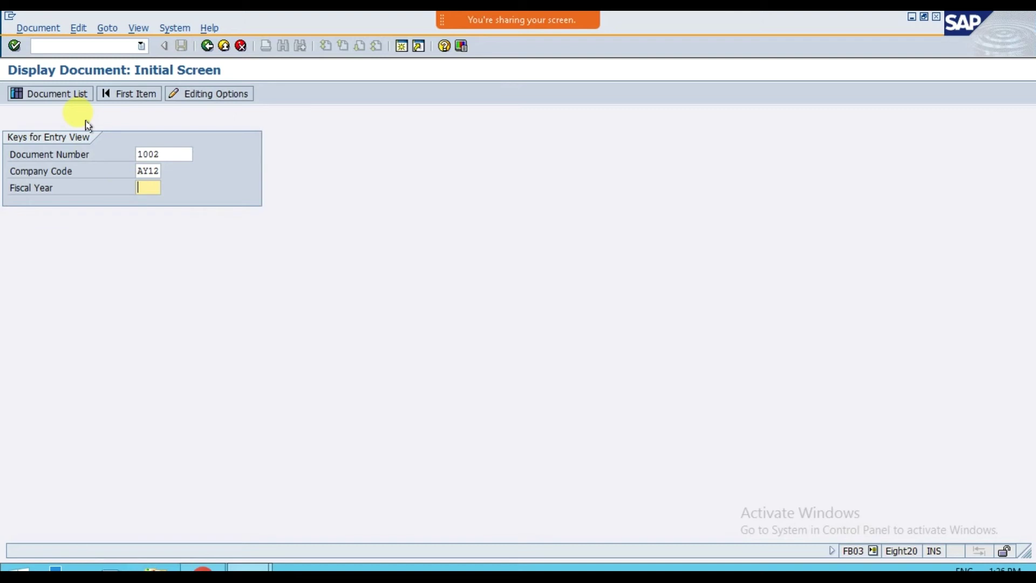
{"action": "left_click", "coordinate": [56, 99]}
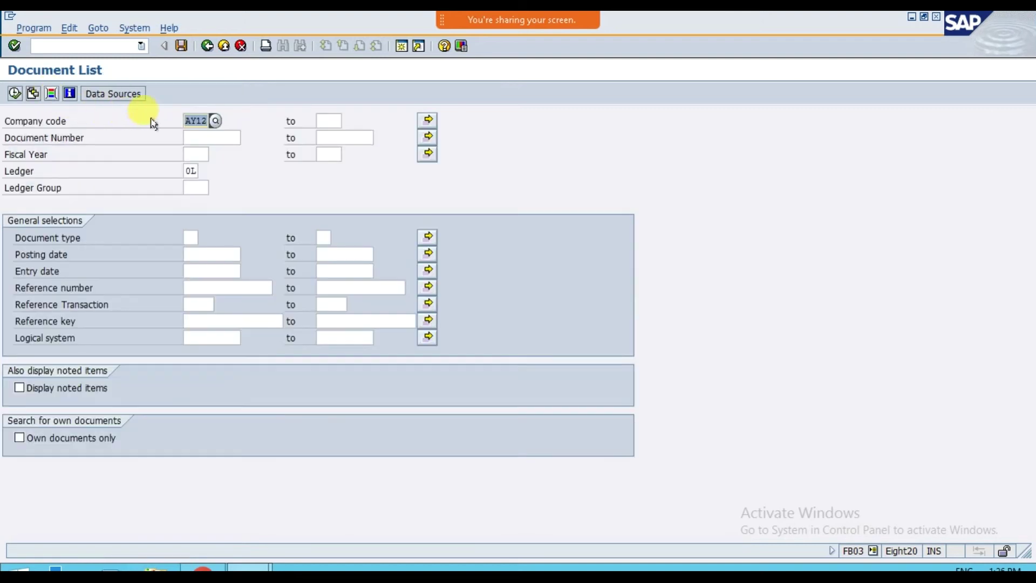
{"action": "left_click", "coordinate": [195, 138]}
{"action": "left_click", "coordinate": [196, 154]}
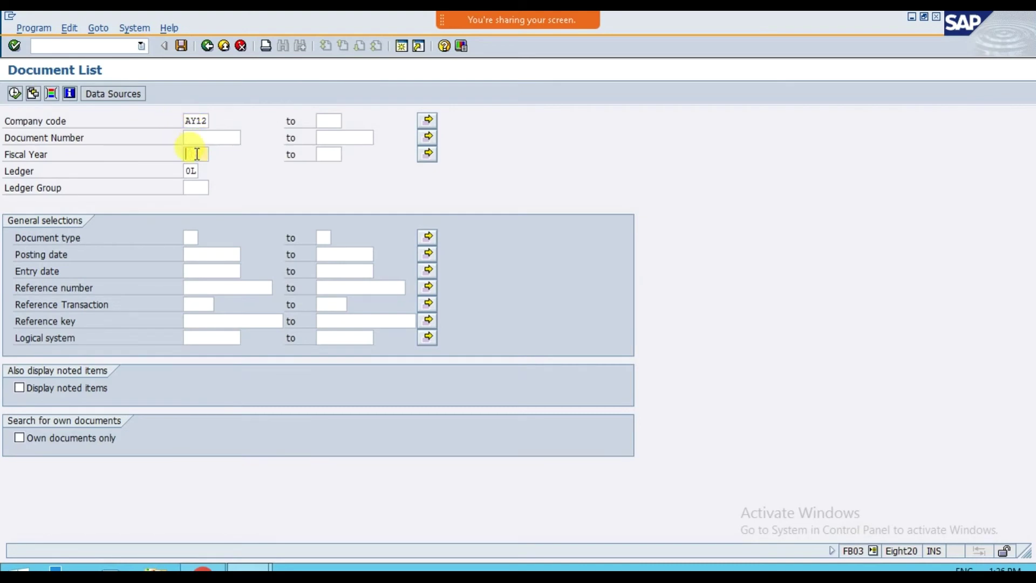
{"action": "type", "text": "2020"}
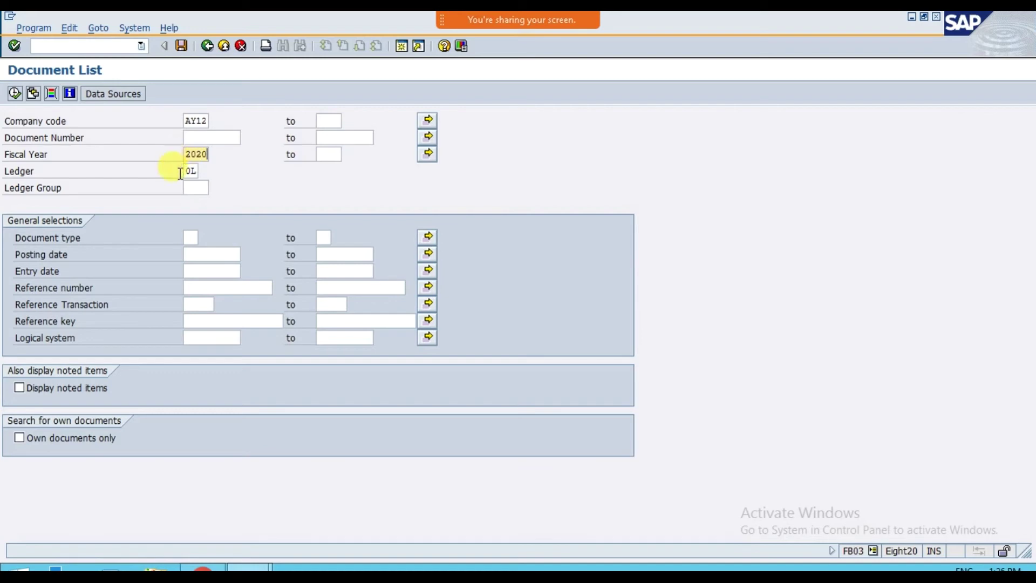
{"action": "left_click", "coordinate": [190, 239]}
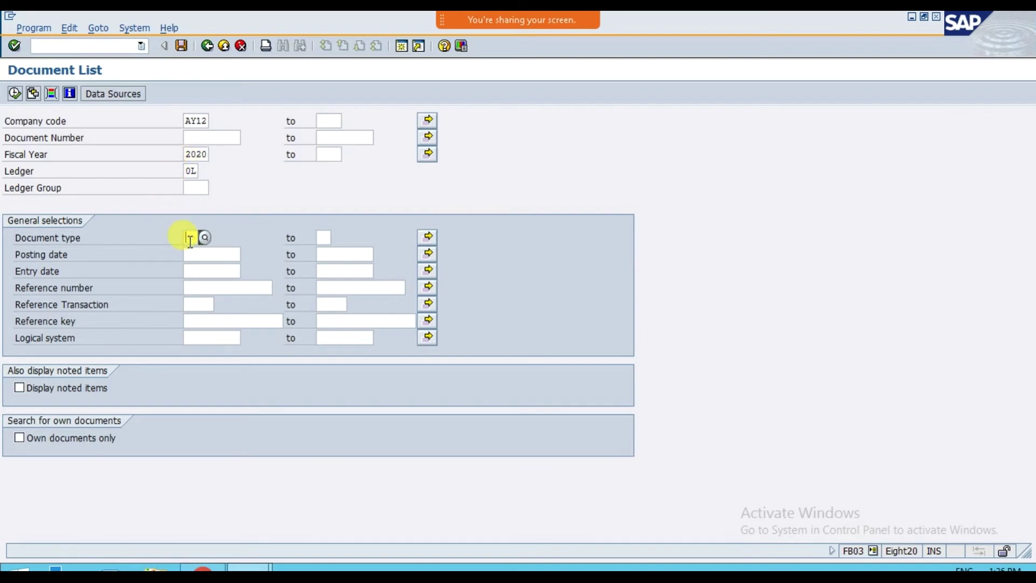
{"action": "type", "text": "SA"}
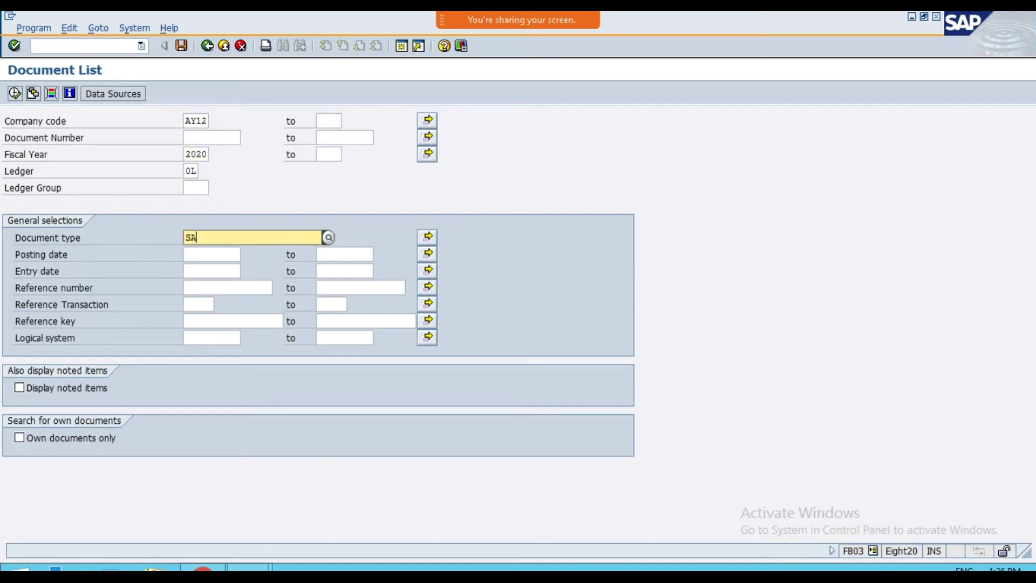
{"action": "left_click", "coordinate": [192, 238]}
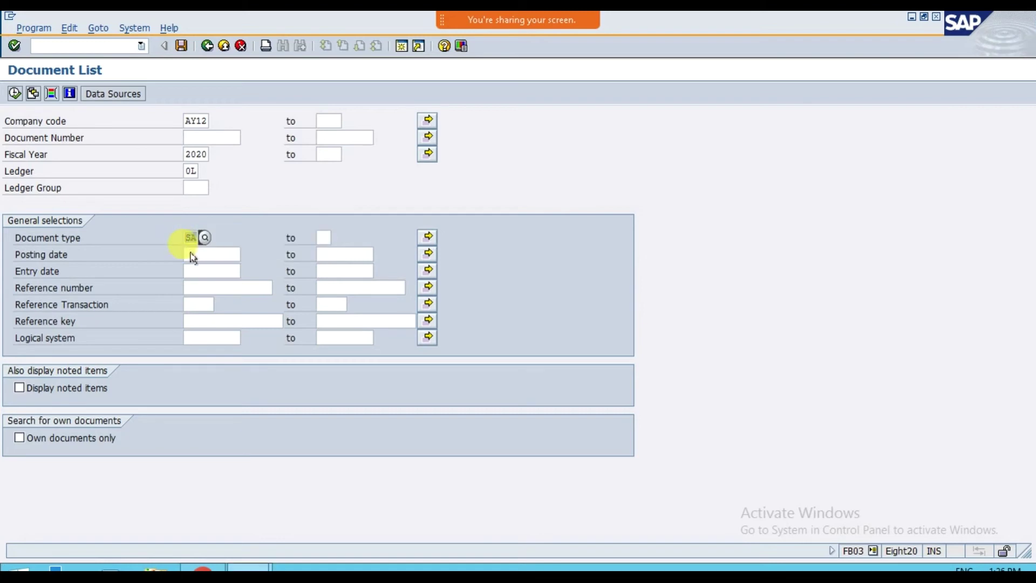
{"action": "left_click", "coordinate": [202, 255]}
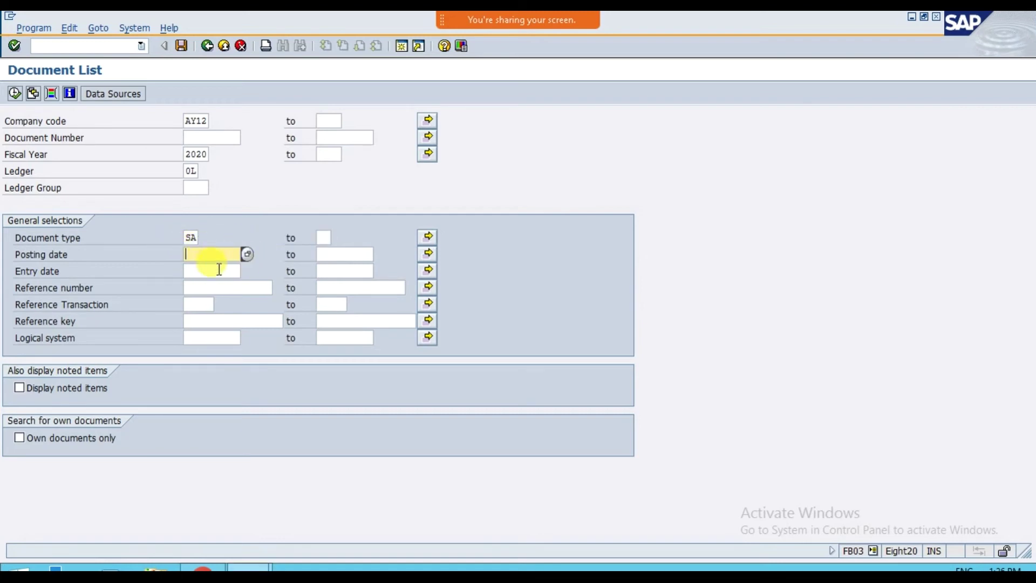
{"action": "left_click", "coordinate": [15, 93]}
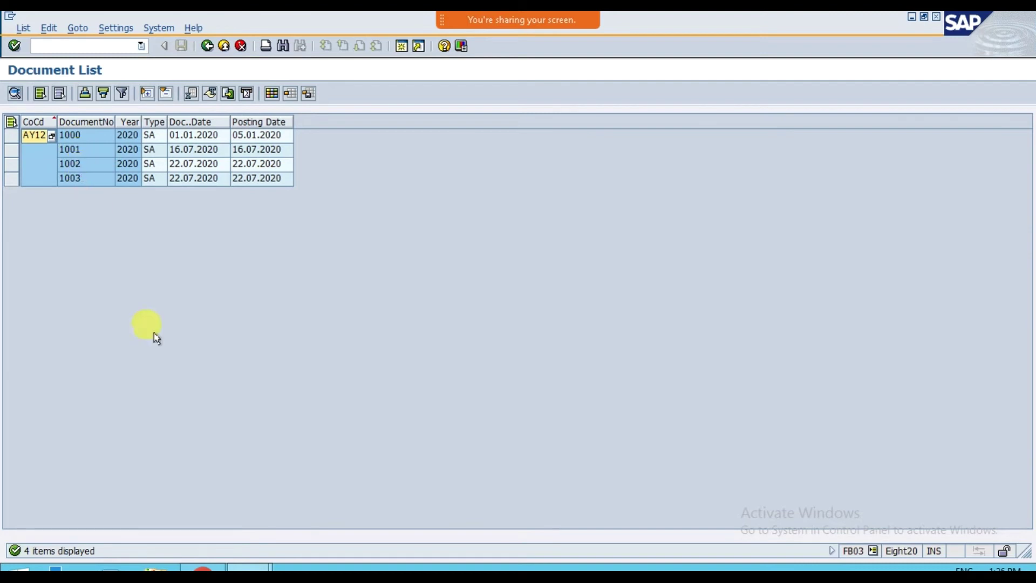
- Check the posted entry number in Fiori against the SAP GUI list, display document 1003, and return to SAP Easy Access
{"action": "left_click", "coordinate": [201, 570]}
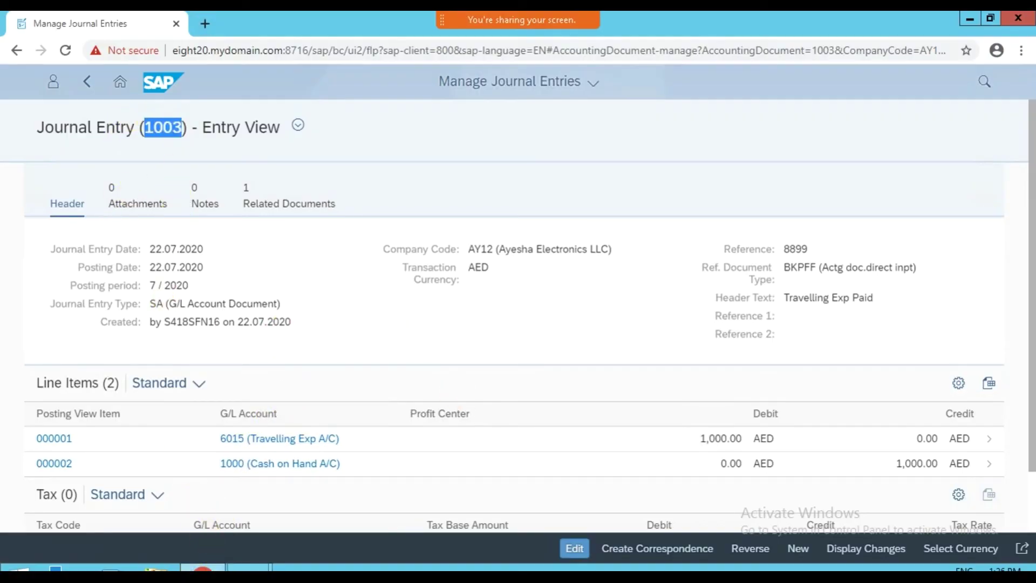
{"action": "left_click", "coordinate": [331, 489]}
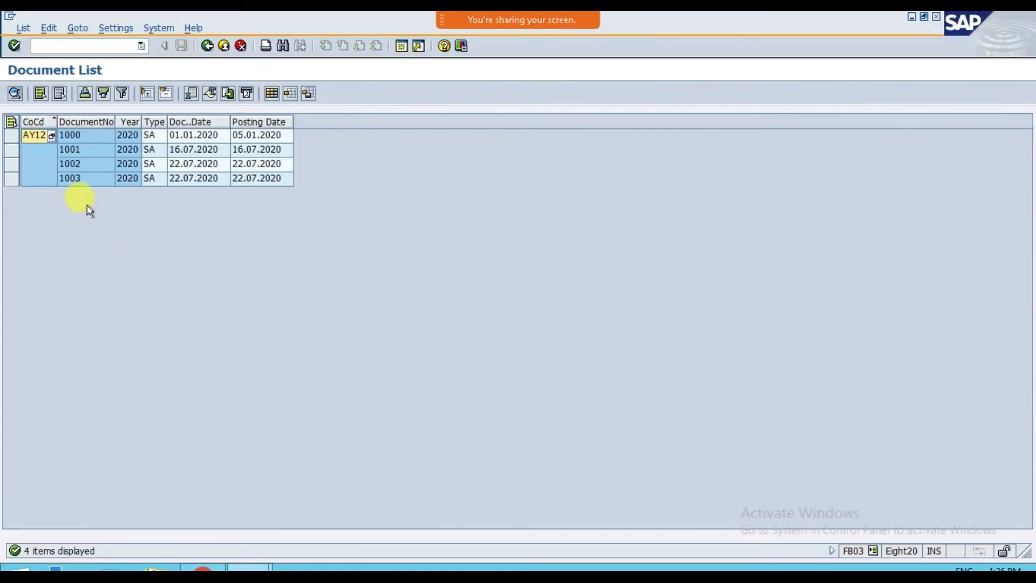
{"action": "double_click", "coordinate": [77, 179]}
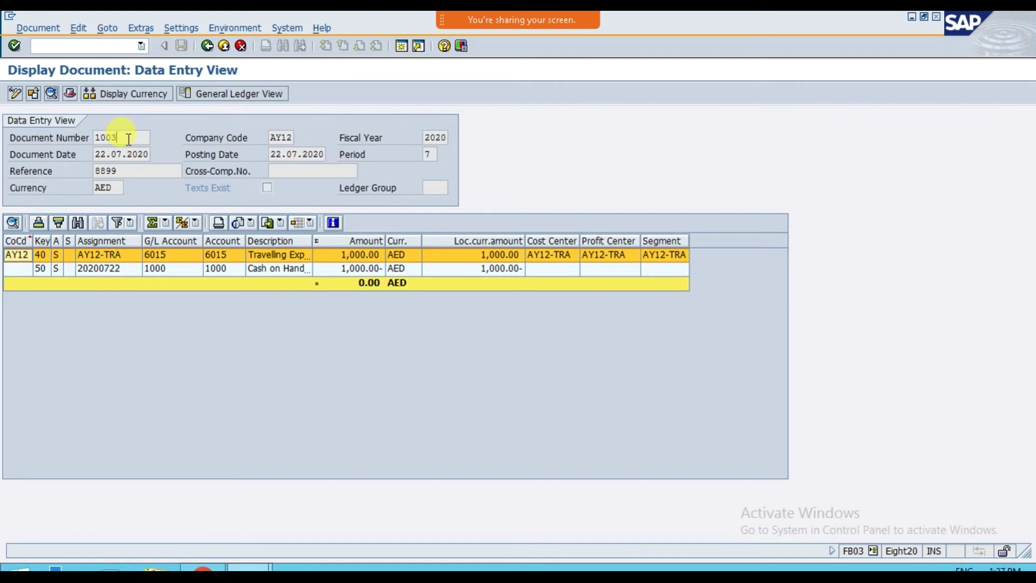
{"action": "left_click", "coordinate": [207, 46]}
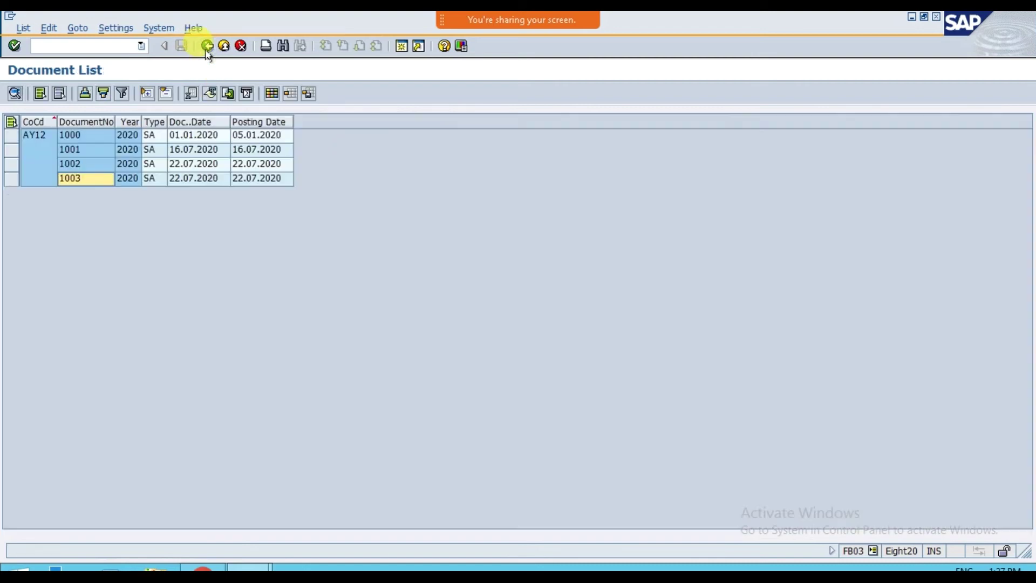
{"action": "left_click", "coordinate": [208, 46]}
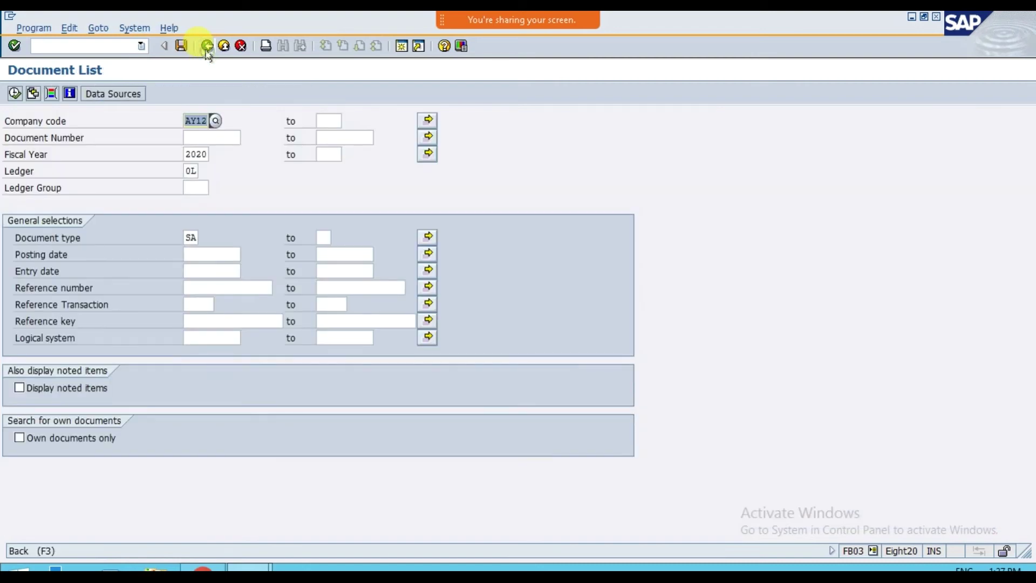
{"action": "left_click", "coordinate": [208, 47]}
{"action": "left_click", "coordinate": [207, 47]}
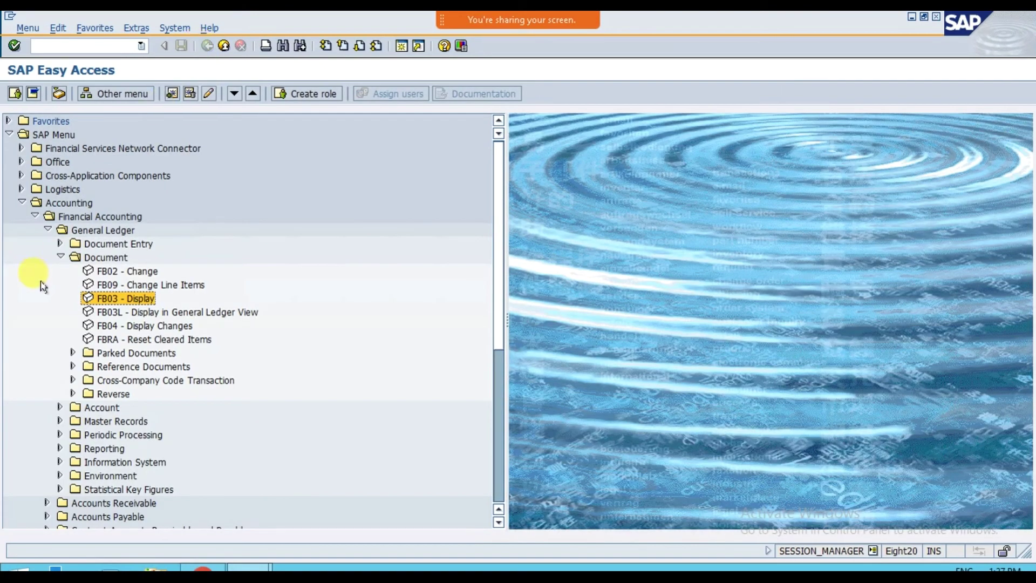
- Collapse the Document folder and open FAGLL03 - Display/Change Line Items from the Account folder under General Ledger
{"action": "left_click", "coordinate": [59, 257]}
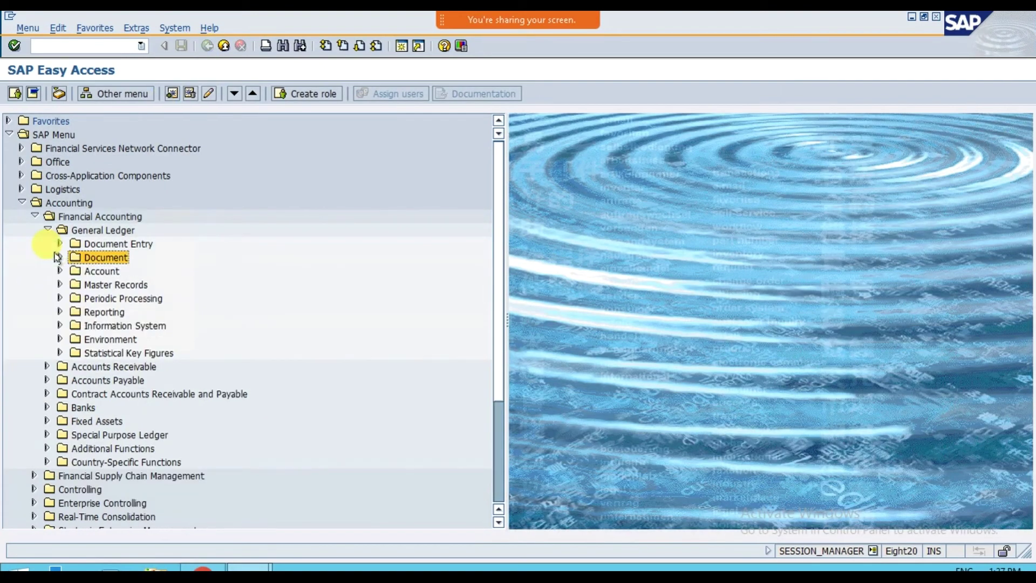
{"action": "left_click", "coordinate": [65, 203]}
{"action": "left_click", "coordinate": [71, 217]}
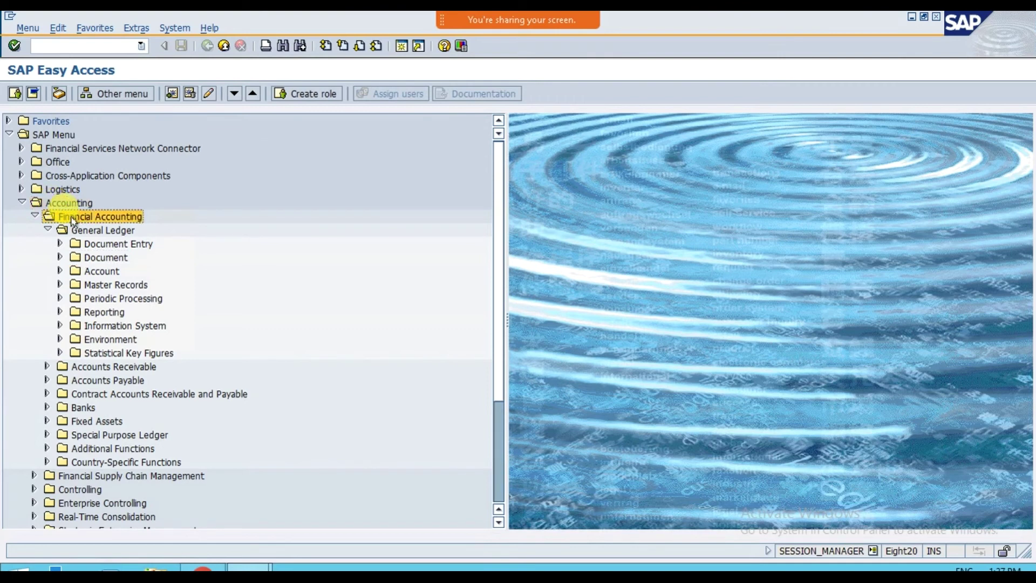
{"action": "left_click", "coordinate": [79, 230]}
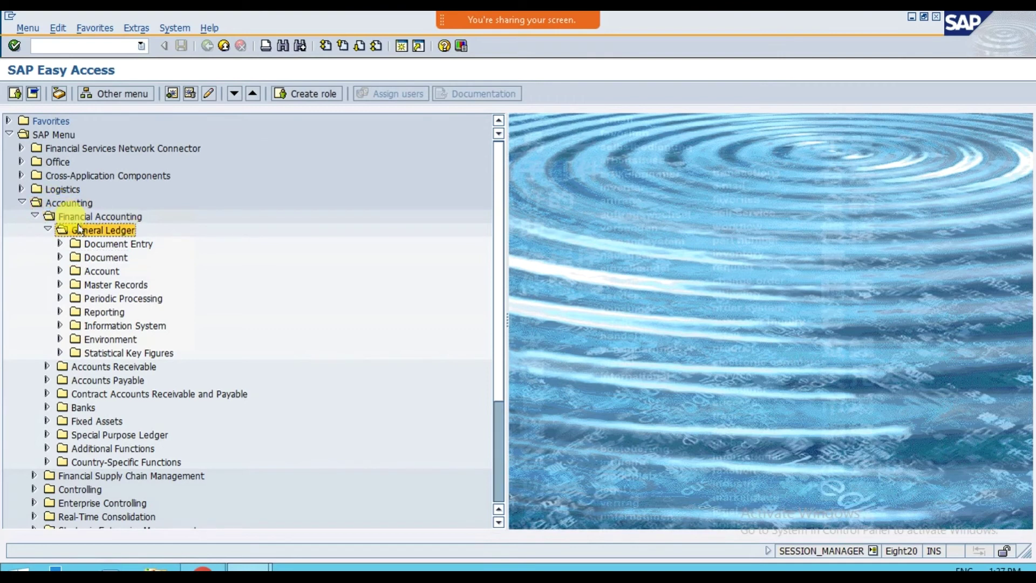
{"action": "left_click", "coordinate": [91, 273]}
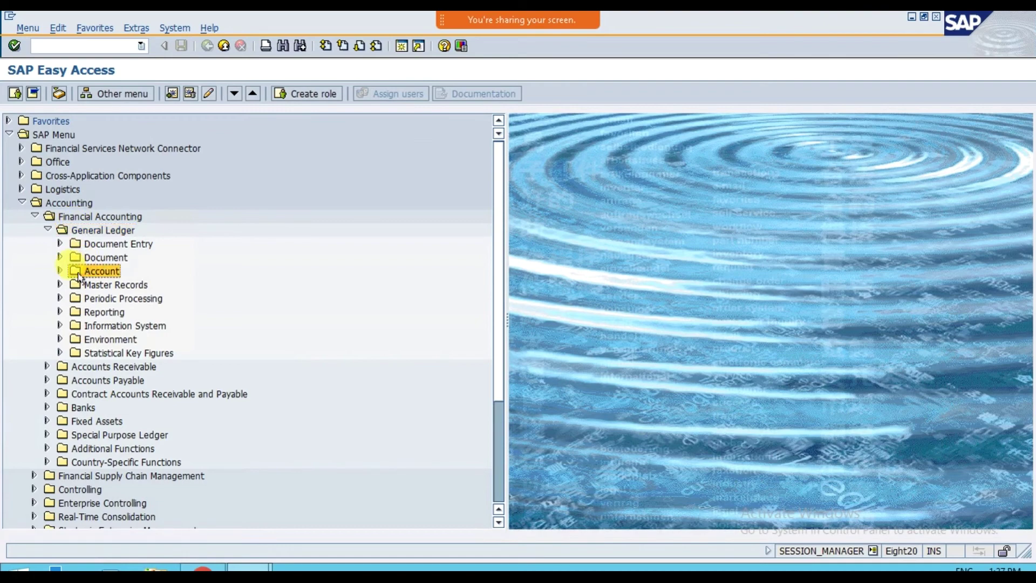
{"action": "left_click", "coordinate": [59, 270]}
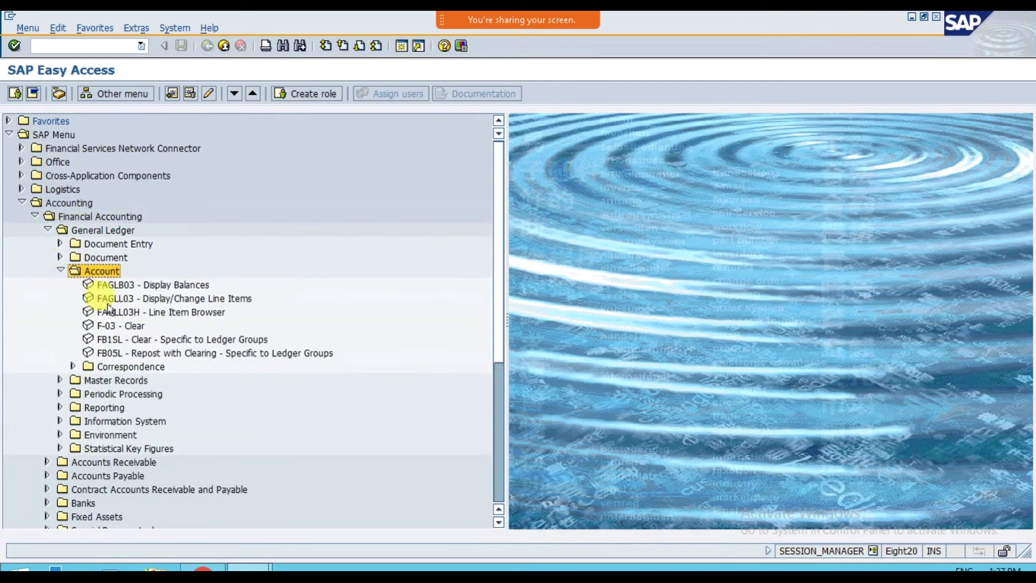
{"action": "left_click", "coordinate": [142, 303]}
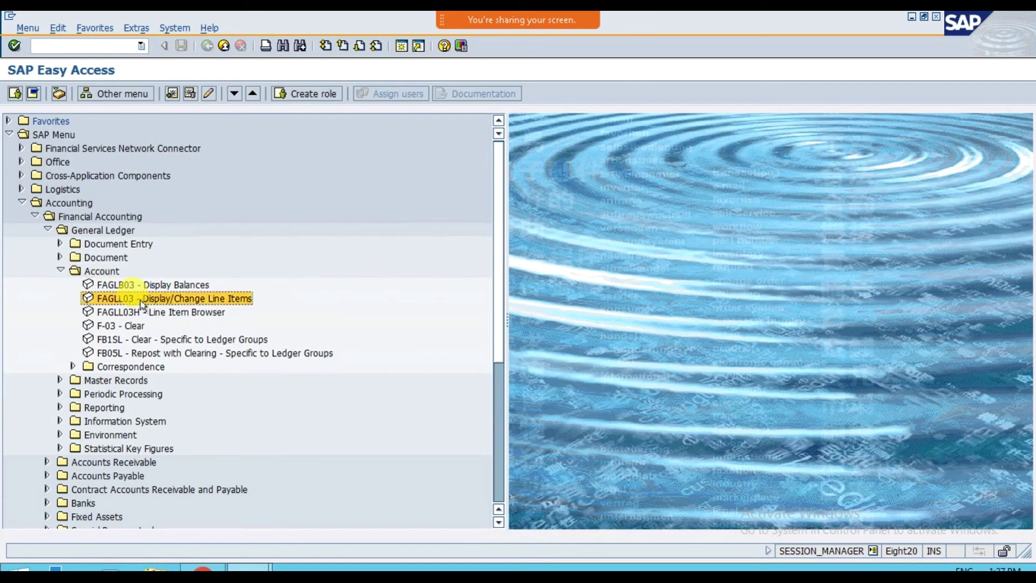
{"action": "double_click", "coordinate": [141, 300]}
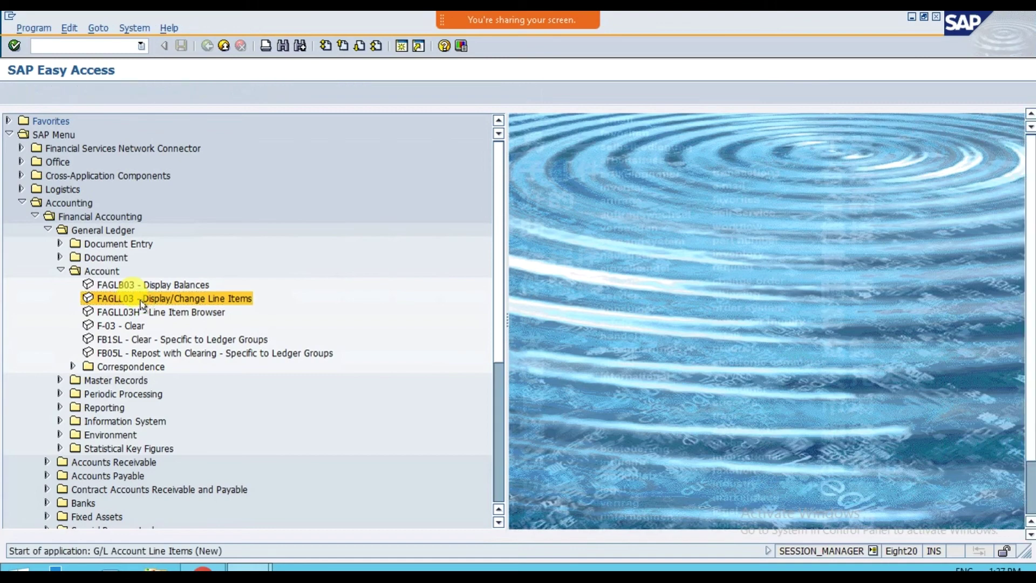
- List all line items of G/L account 6015 in company code AY12, with no posting date restriction
{"action": "type", "text": "6019"}
{"action": "key", "text": "BackSpace"}
{"action": "type", "text": "5"}
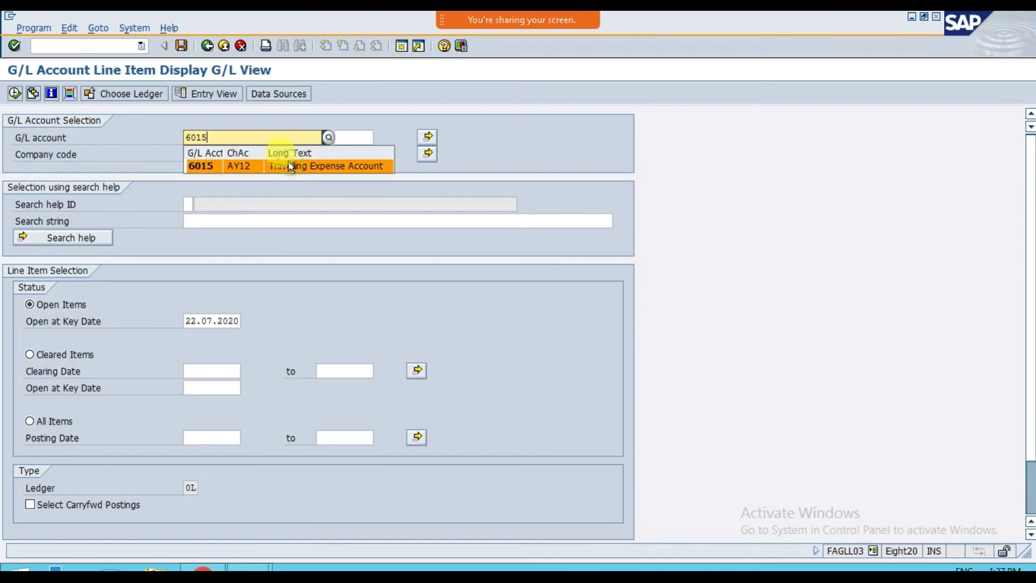
{"action": "left_click", "coordinate": [289, 166]}
{"action": "left_click", "coordinate": [200, 154]}
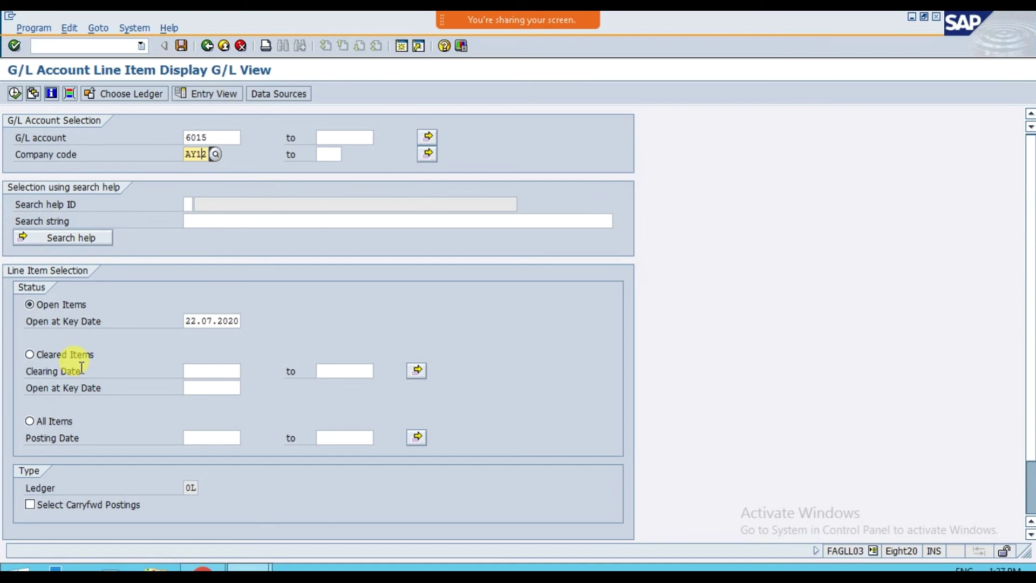
{"action": "left_click", "coordinate": [56, 422]}
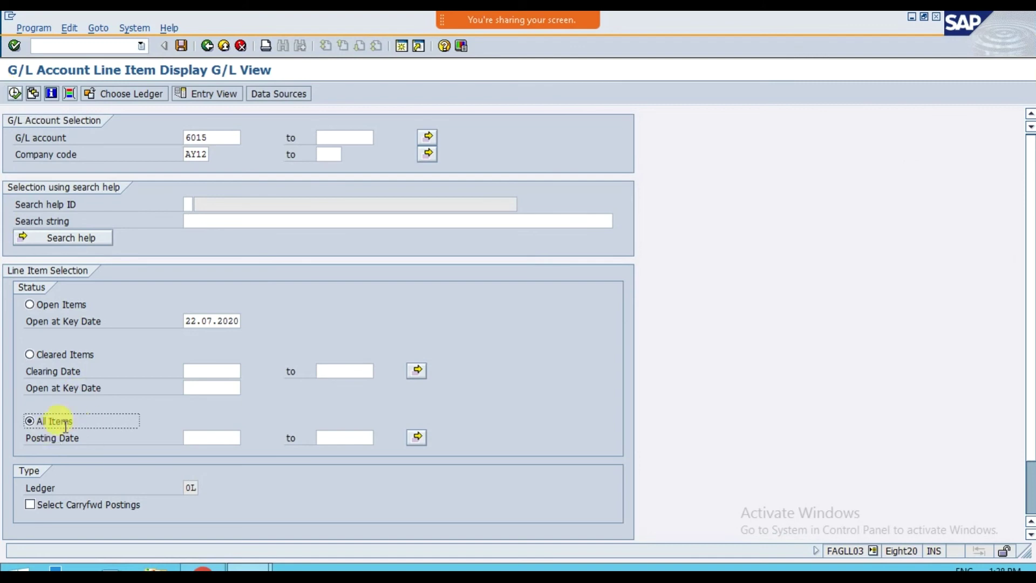
{"action": "left_click", "coordinate": [201, 437]}
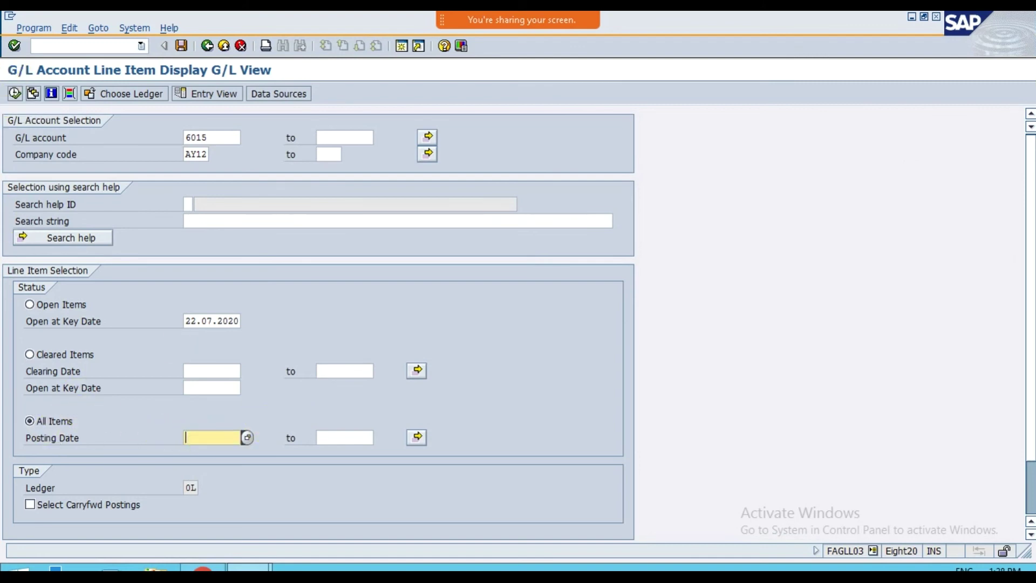
{"action": "left_click", "coordinate": [15, 94]}
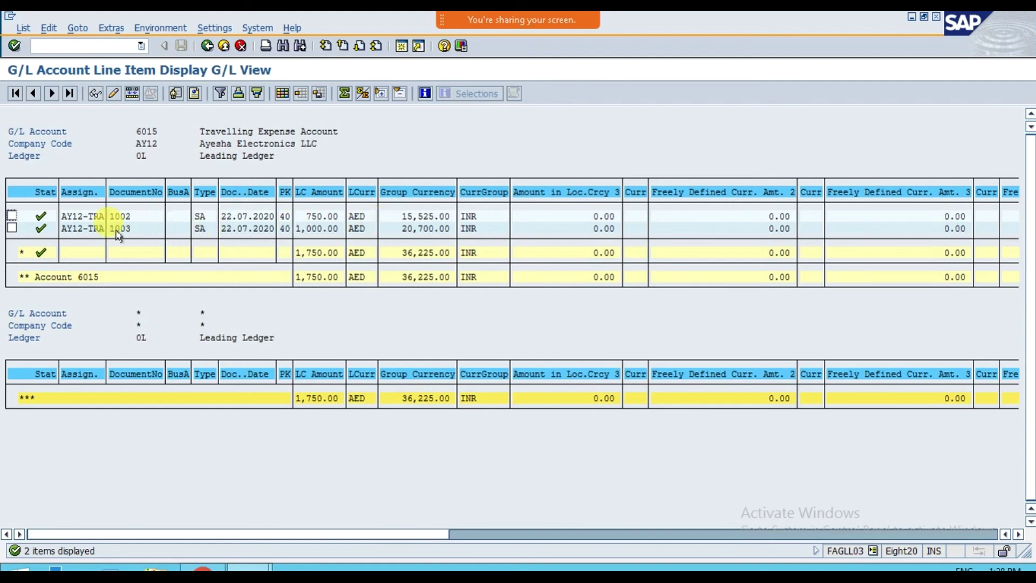
- Examine the line item of document 1003 in the list, including its assignment, local currency amount and group currency amount
{"action": "left_click_drag", "start_coordinate": [112, 232], "coordinate": [346, 246]}
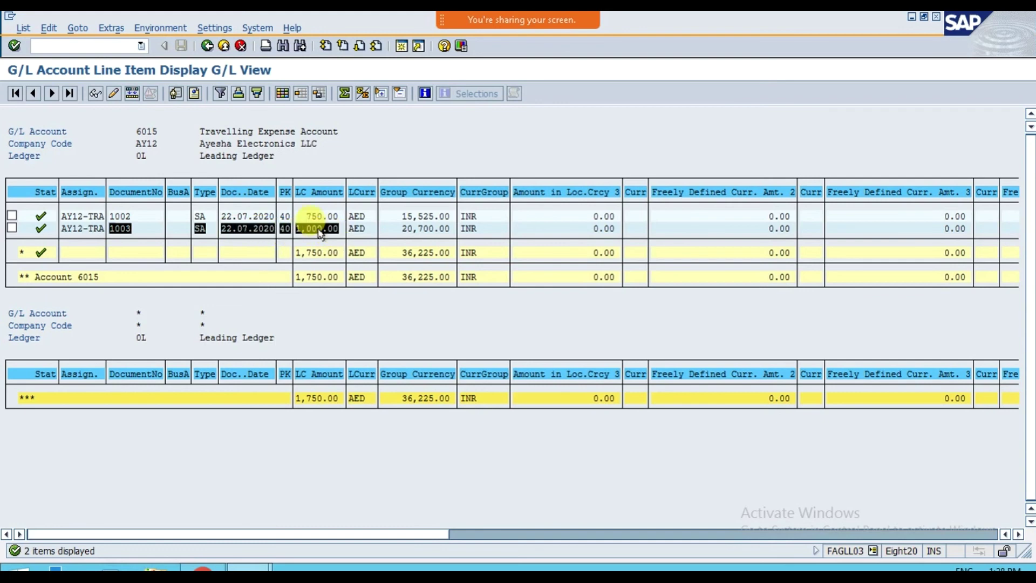
{"action": "key", "text": "ctrl+c"}
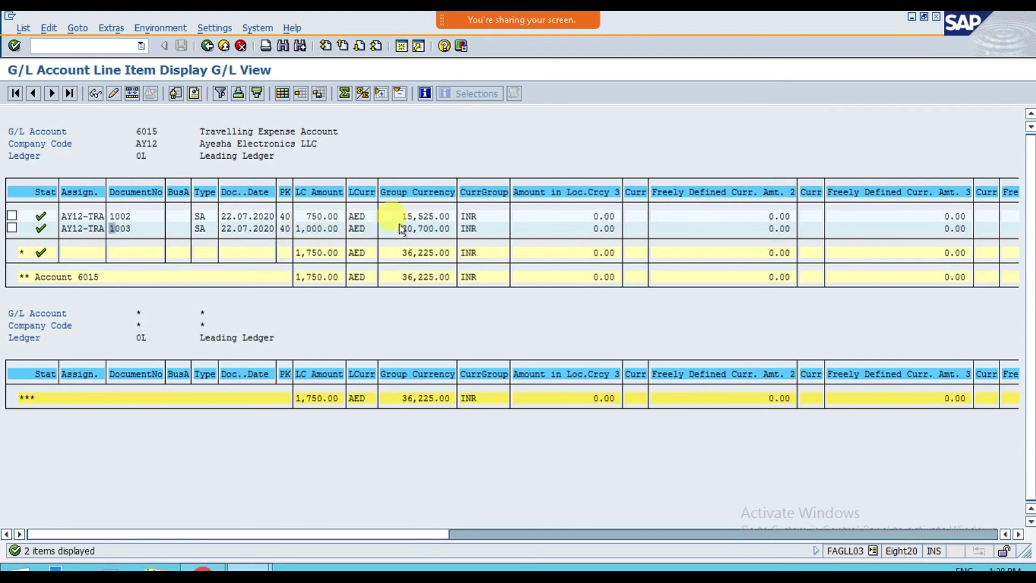
{"action": "left_click_drag", "start_coordinate": [400, 229], "coordinate": [451, 231]}
{"action": "key", "text": "ctrl+c"}
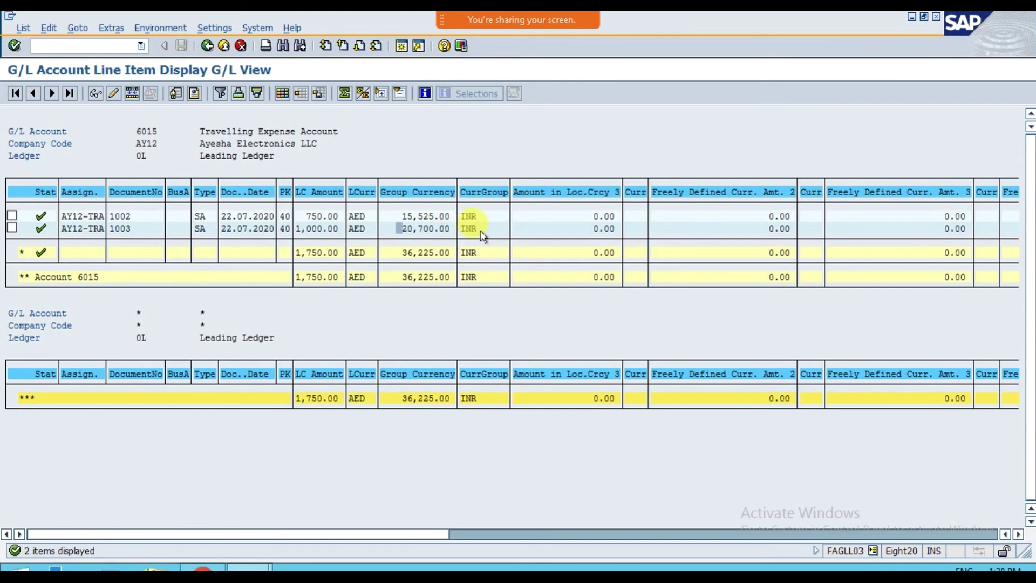
{"action": "left_click", "coordinate": [311, 231]}
{"action": "left_click_drag", "start_coordinate": [61, 228], "coordinate": [382, 229]}
{"action": "left_click", "coordinate": [313, 221]}
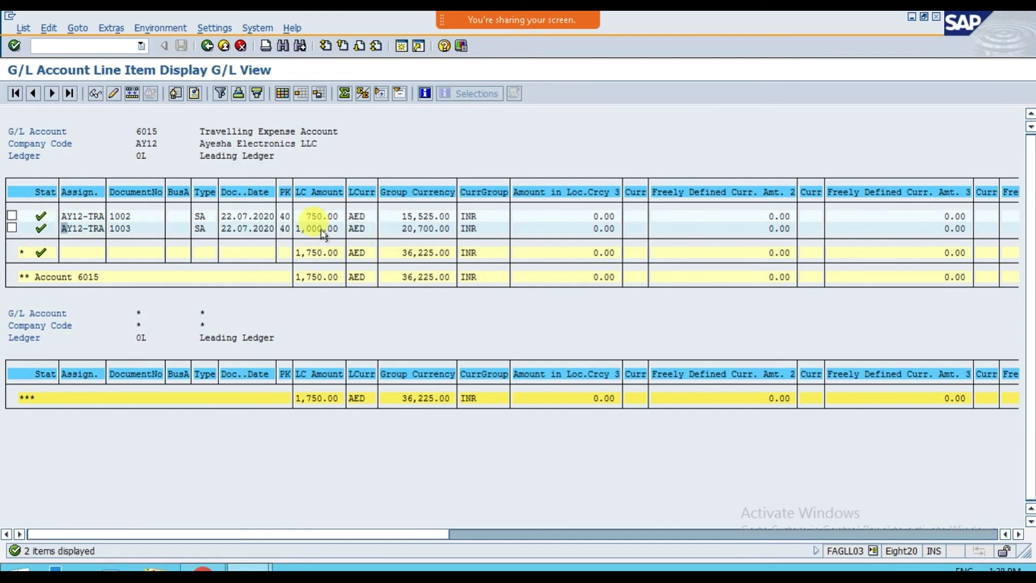
- Display the field details of document 1003's line item, check its cost center and profit center, and close the details
{"action": "double_click", "coordinate": [308, 231]}
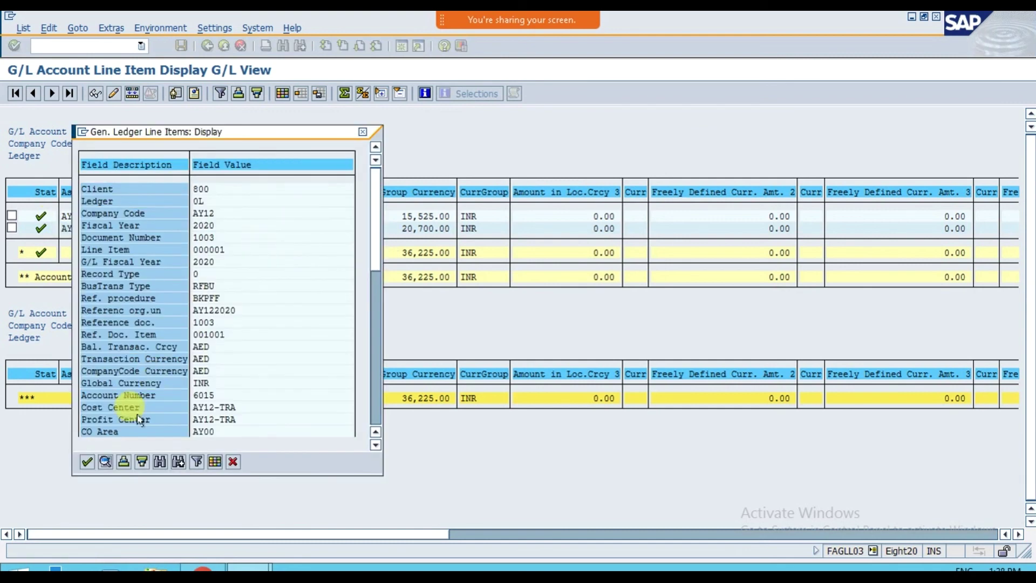
{"action": "key", "text": "Return"}
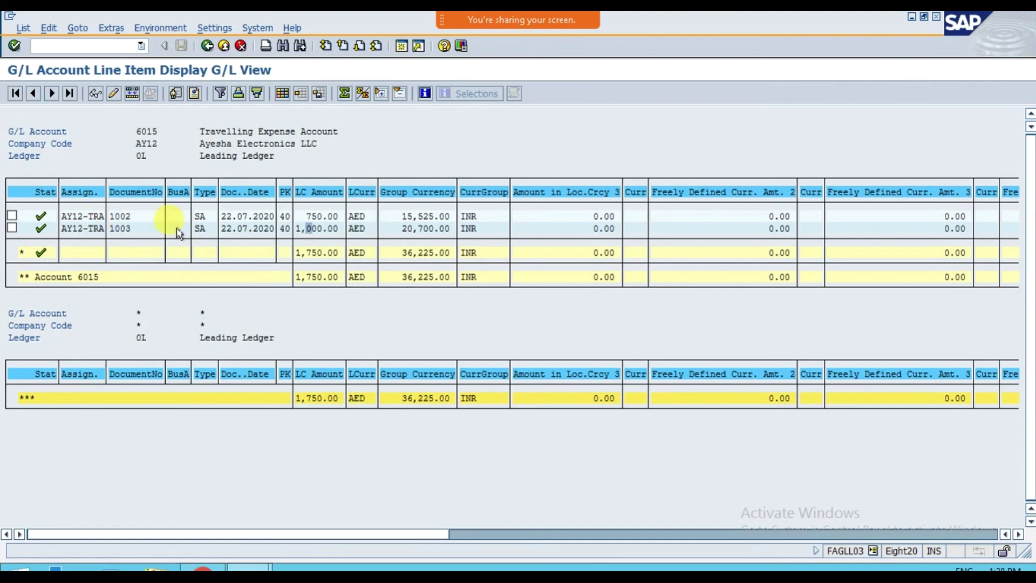
{"action": "double_click", "coordinate": [126, 230]}
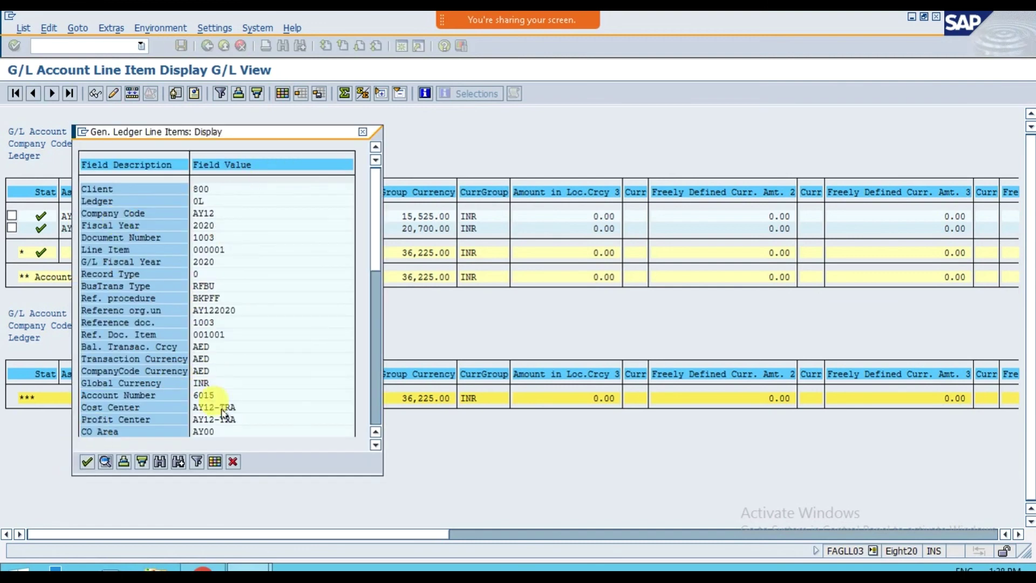
{"action": "left_click", "coordinate": [86, 462]}
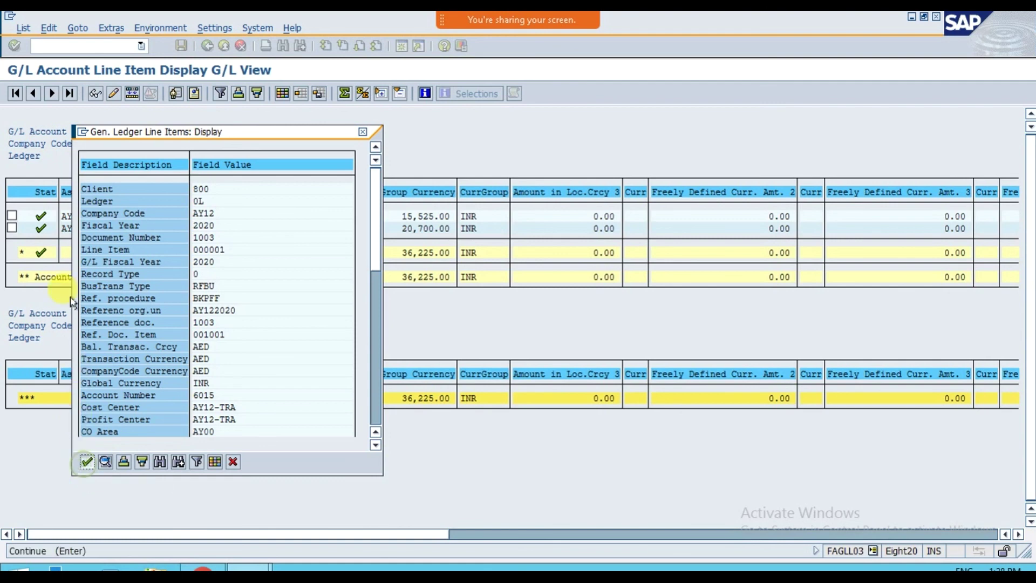
- Display document 1003 from its line item, open the document overview and show it in General Ledger View
{"action": "left_click", "coordinate": [63, 227]}
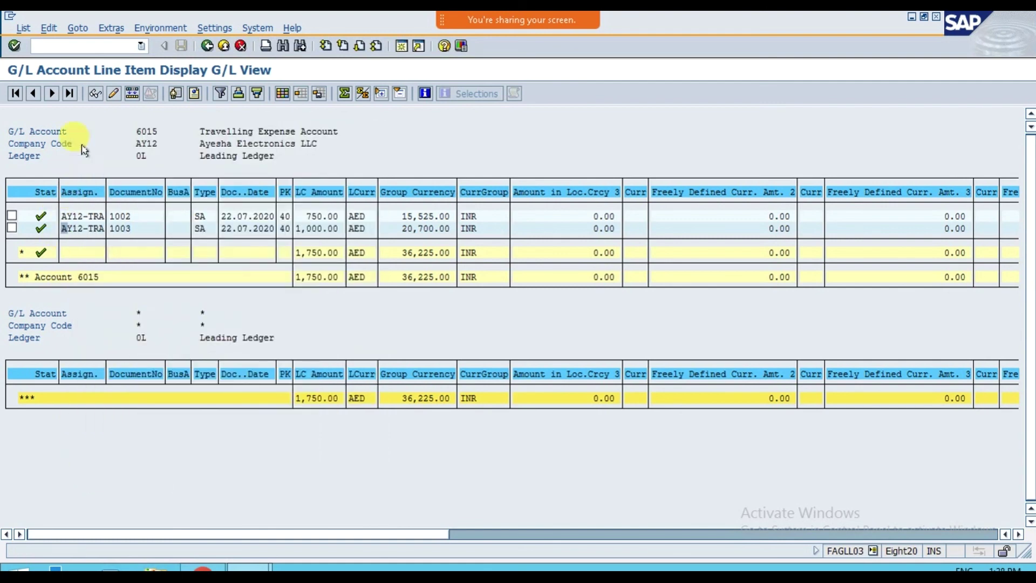
{"action": "left_click", "coordinate": [94, 94]}
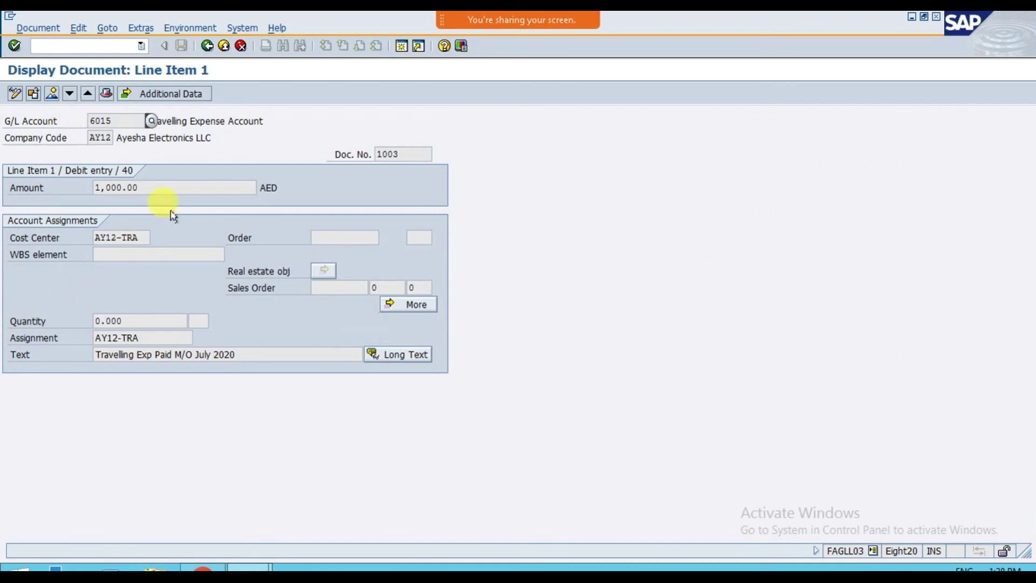
{"action": "left_click", "coordinate": [52, 94]}
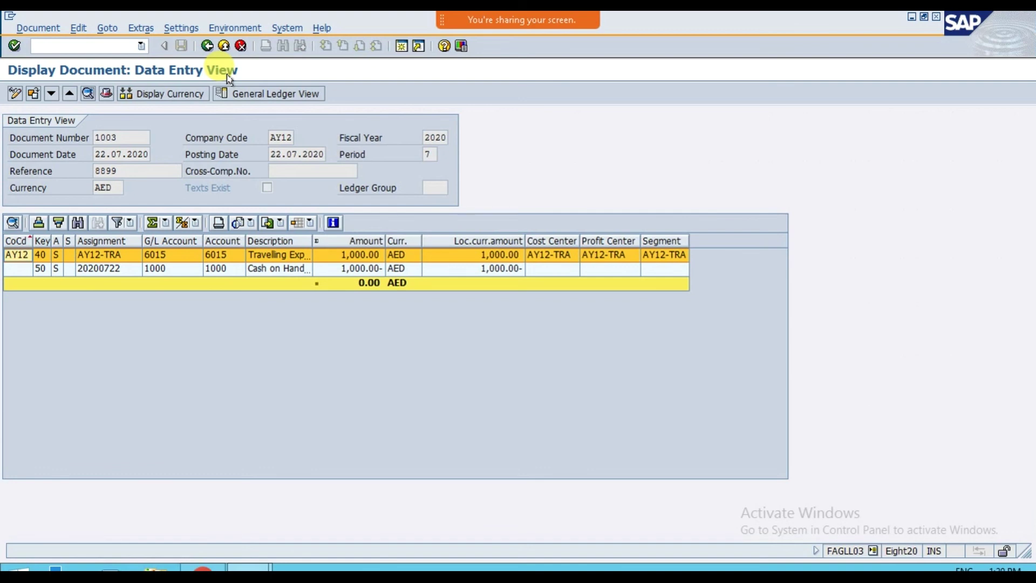
{"action": "left_click", "coordinate": [296, 96]}
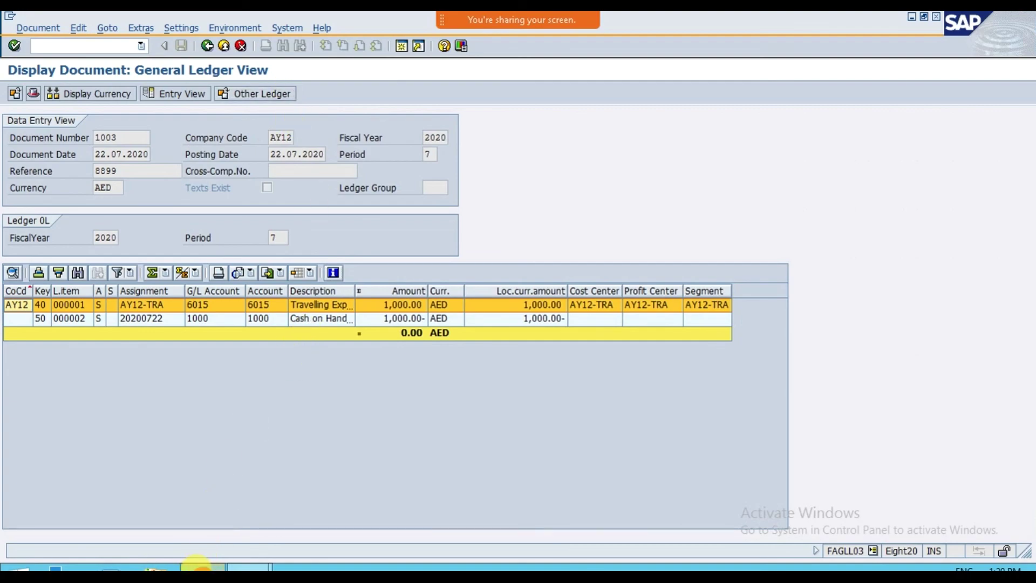
- Switch to the browser showing journal entry 1003 in the Fiori app Manage Journal Entries
{"action": "left_click", "coordinate": [203, 568]}
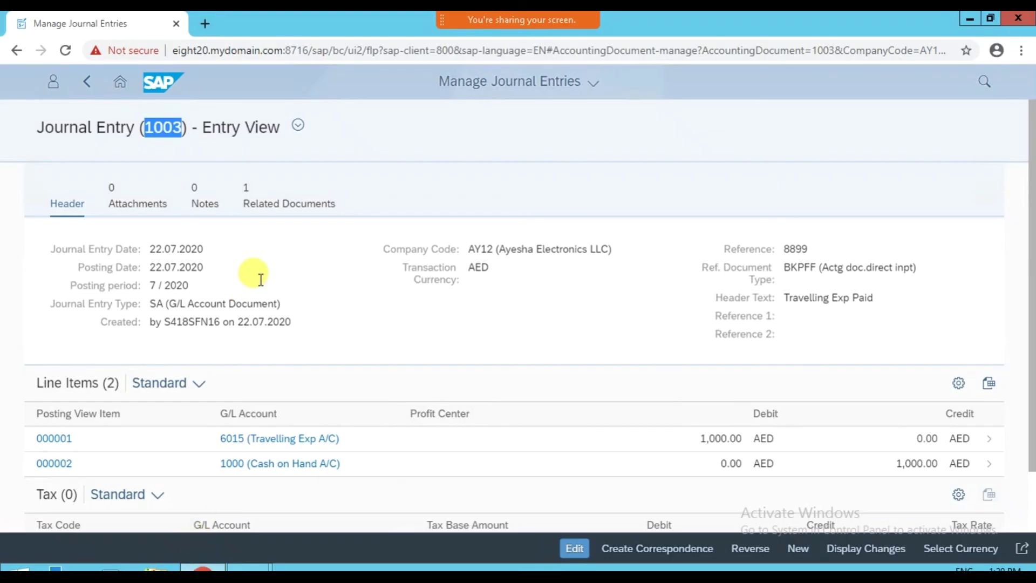